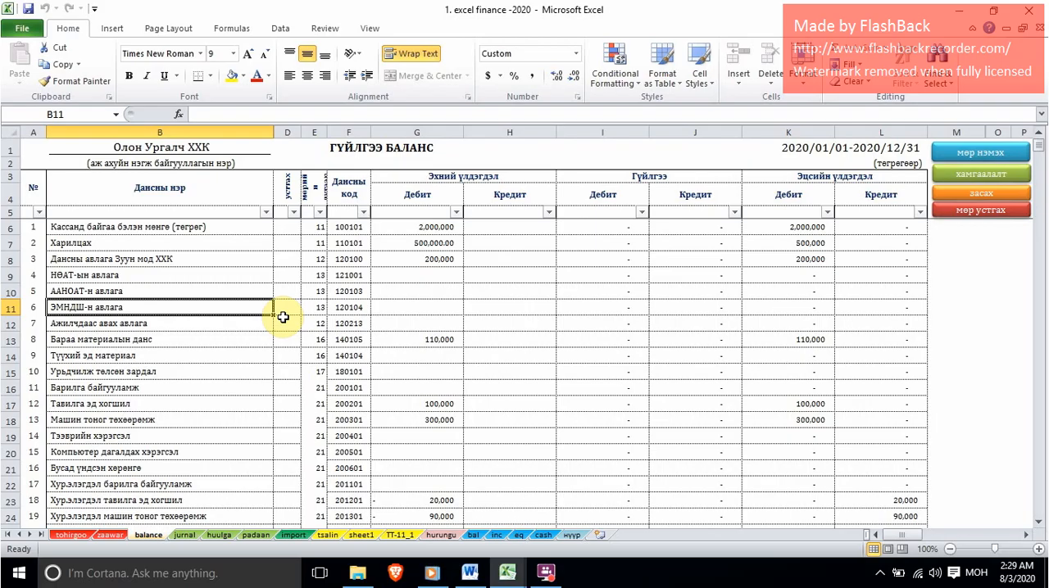
# Examine the yellow-highlighted transactions and the 50-dollar purchase entry in the касс sheet of the харилцахын-хуулга workbook.
pyautogui.click(285, 311)
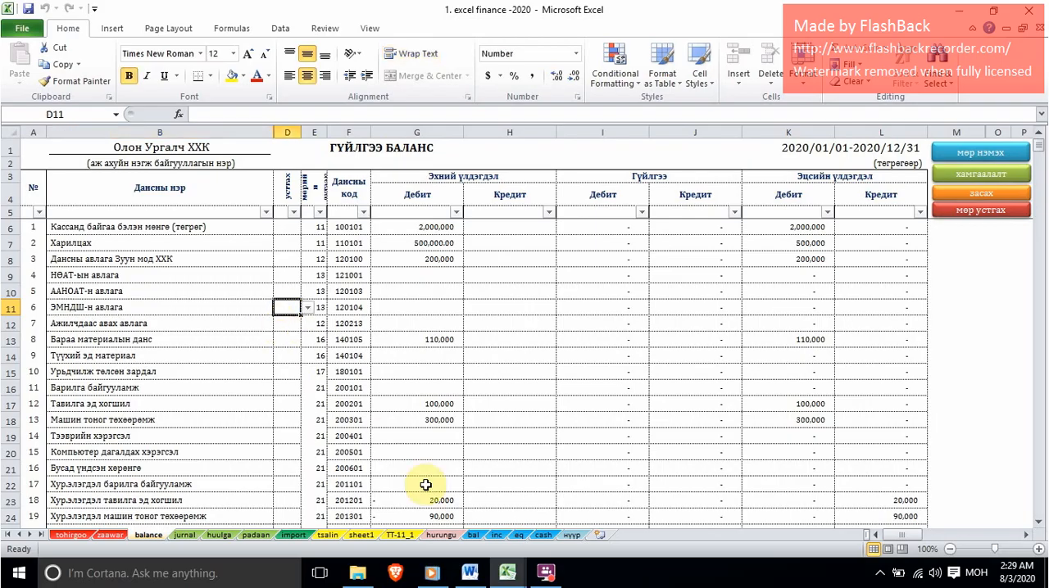
pyautogui.moveTo(508, 574)
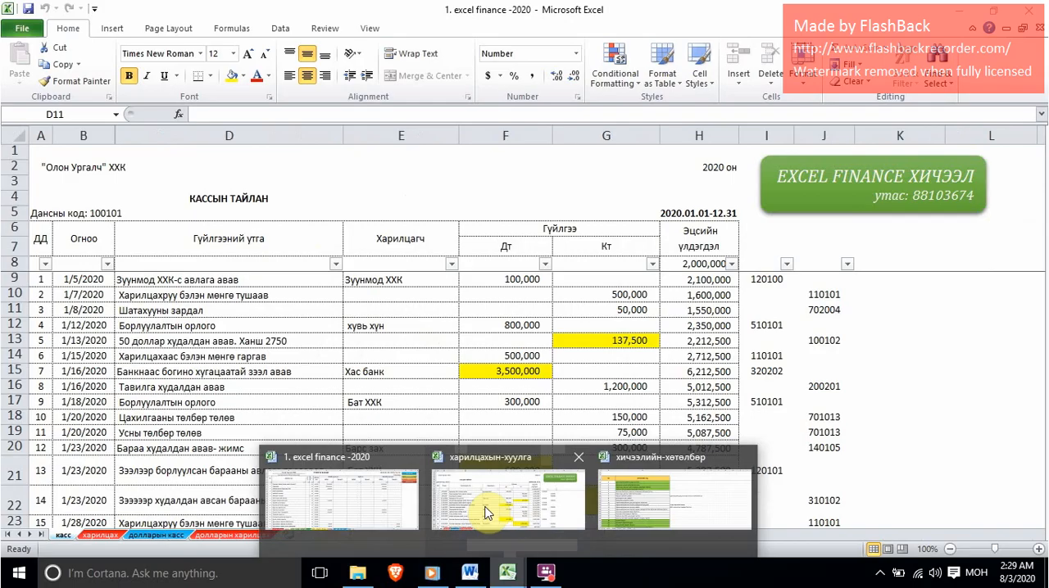
pyautogui.click(480, 494)
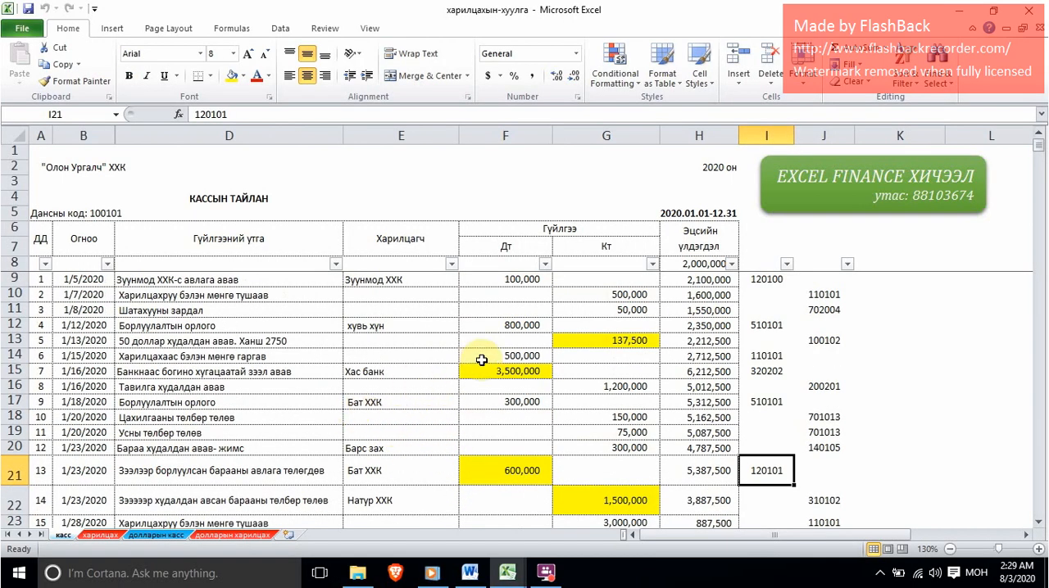
pyautogui.click(573, 342)
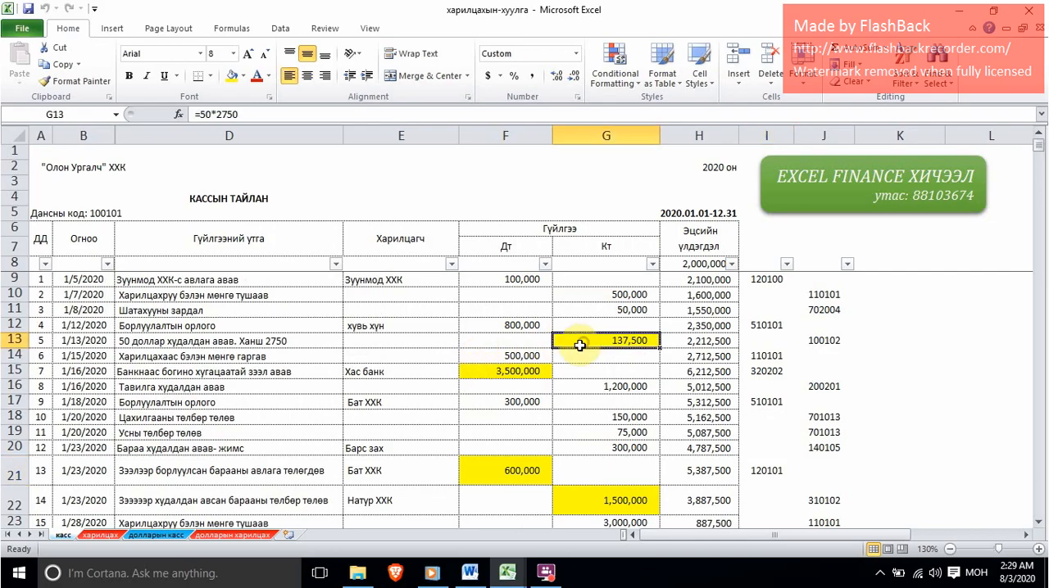
pyautogui.click(519, 370)
pyautogui.click(519, 470)
pyautogui.click(608, 506)
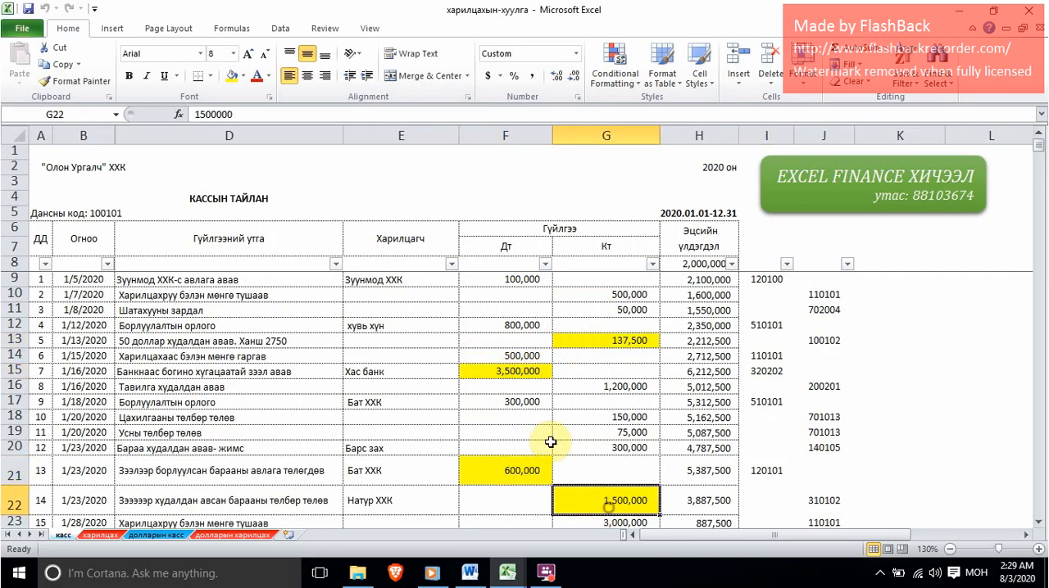
pyautogui.click(499, 373)
pyautogui.click(152, 341)
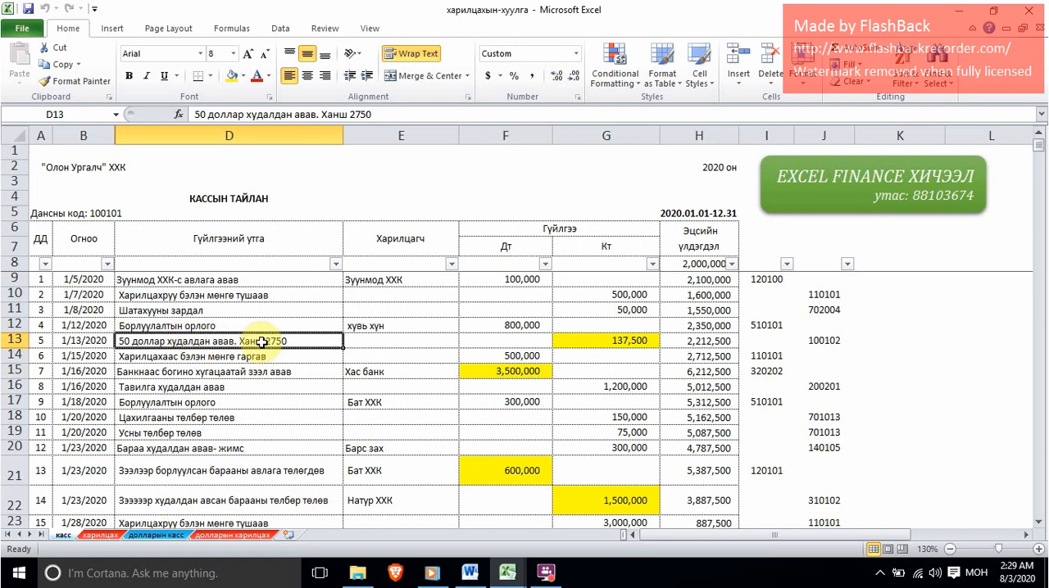
pyautogui.click(402, 340)
pyautogui.click(534, 341)
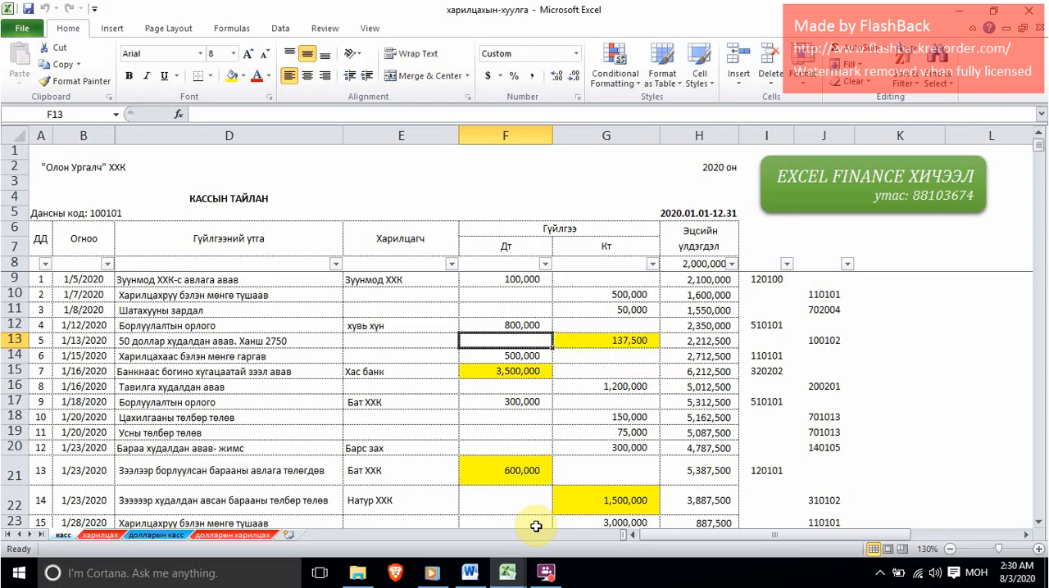
# In the excel finance -2020 balance sheet, mark the Харилцах account with "a" and insert a new row above it.
pyautogui.moveTo(507, 573)
pyautogui.click(336, 499)
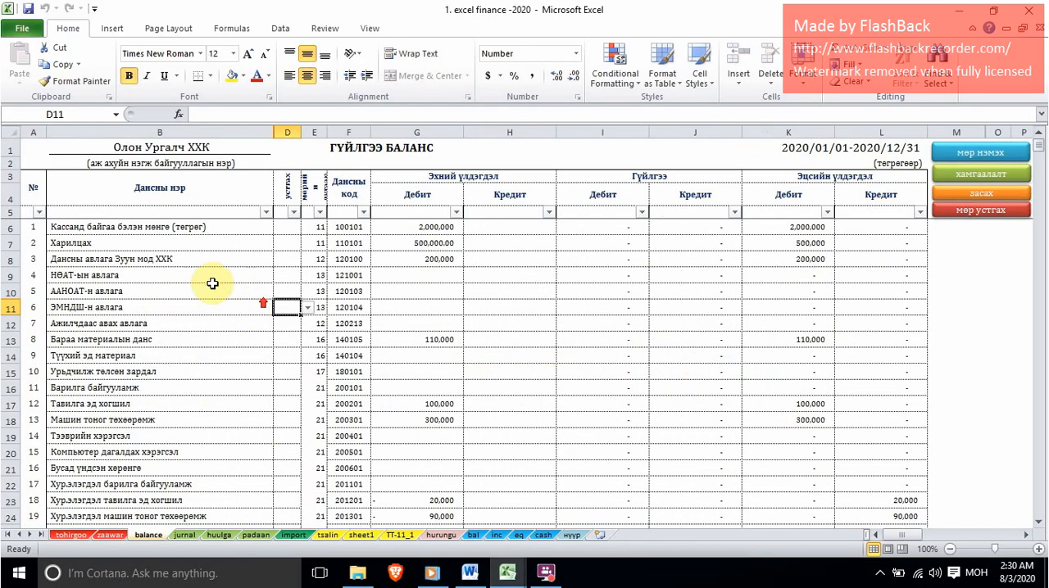
pyautogui.click(131, 243)
pyautogui.click(282, 243)
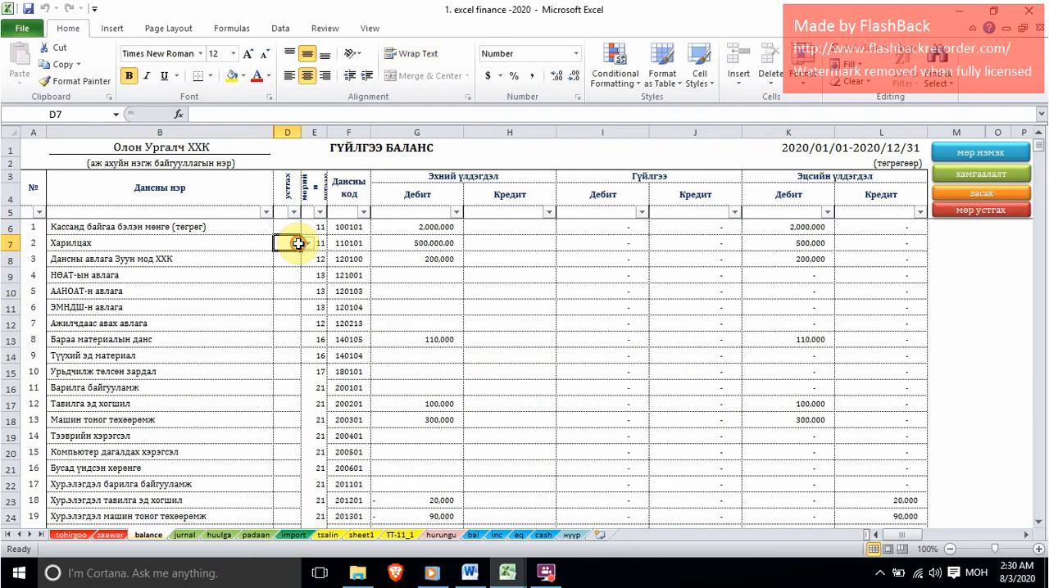
pyautogui.click(307, 244)
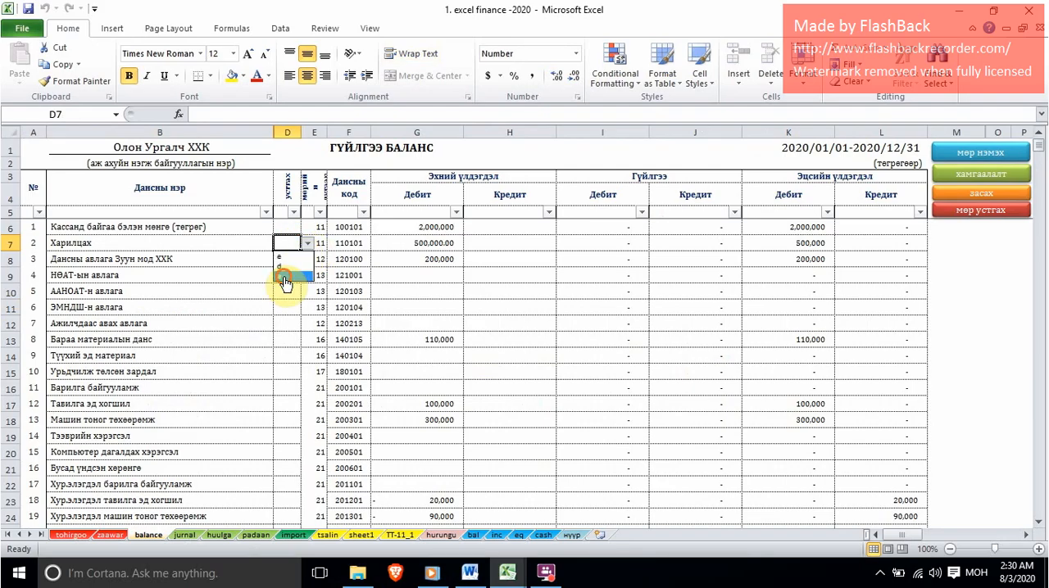
pyautogui.click(284, 282)
pyautogui.click(978, 153)
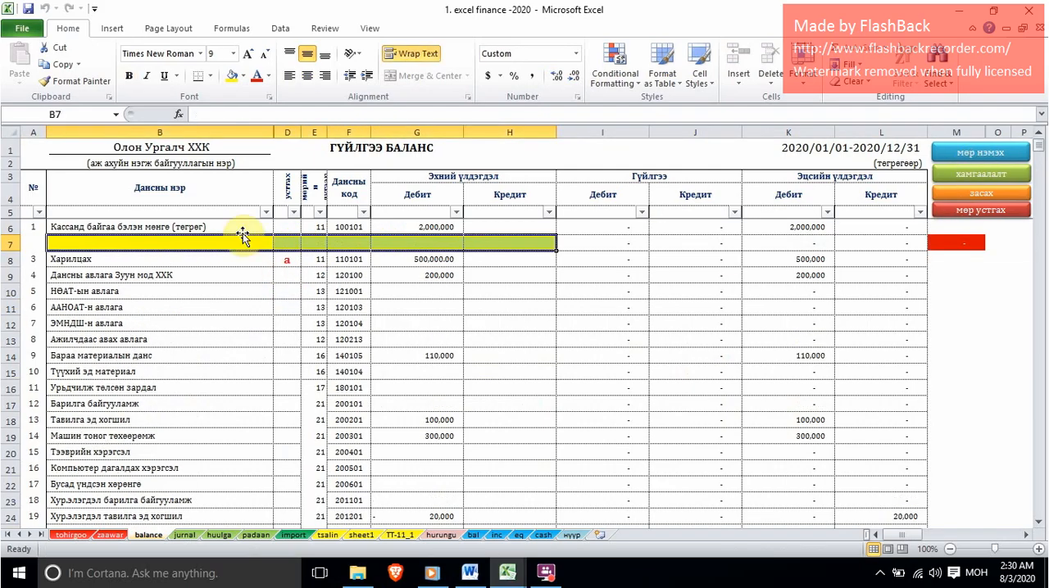
# Name the new account row "Долларын кассын данс" and set its line number to 11.
pyautogui.click(88, 244)
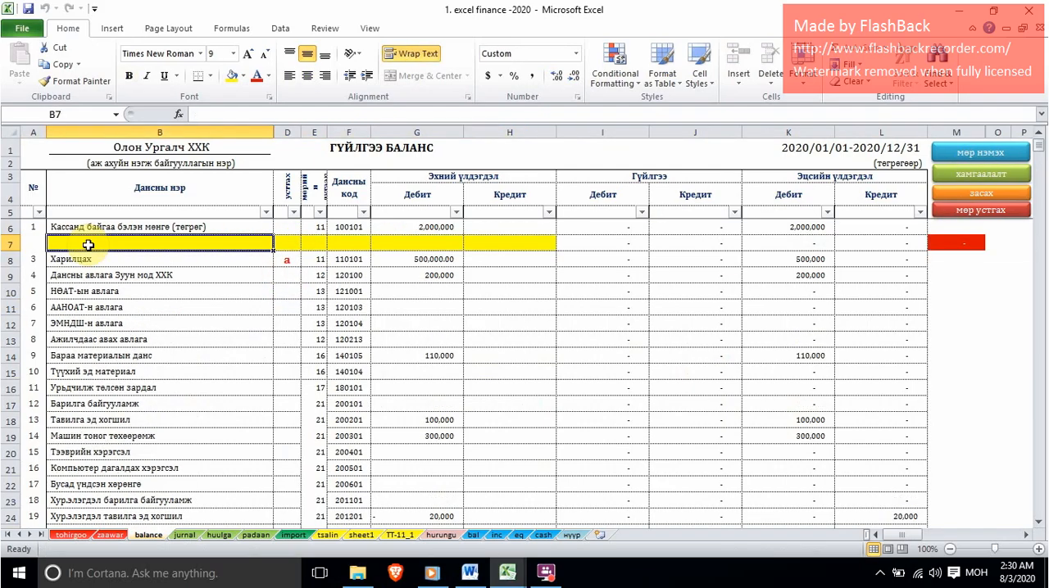
pyautogui.write('Л')
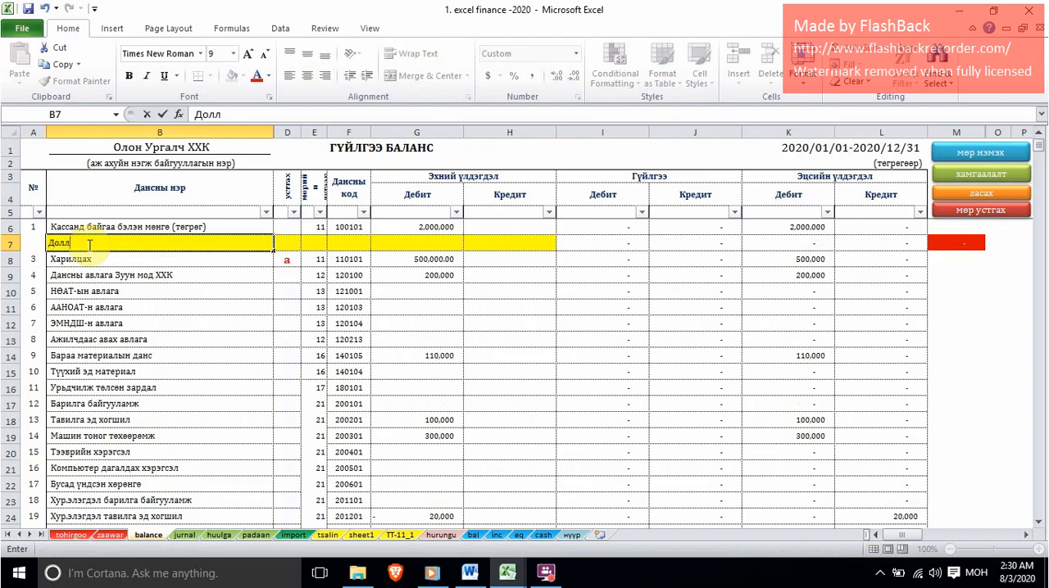
pyautogui.write('олларын кассын да')
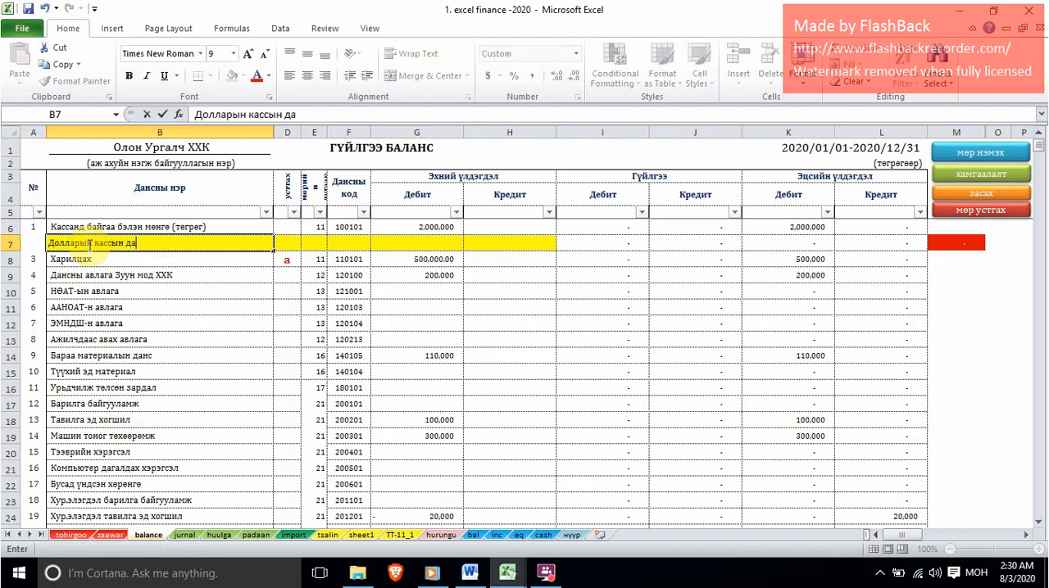
pyautogui.write('нс')
pyautogui.press('Tab')
pyautogui.press('Tab')
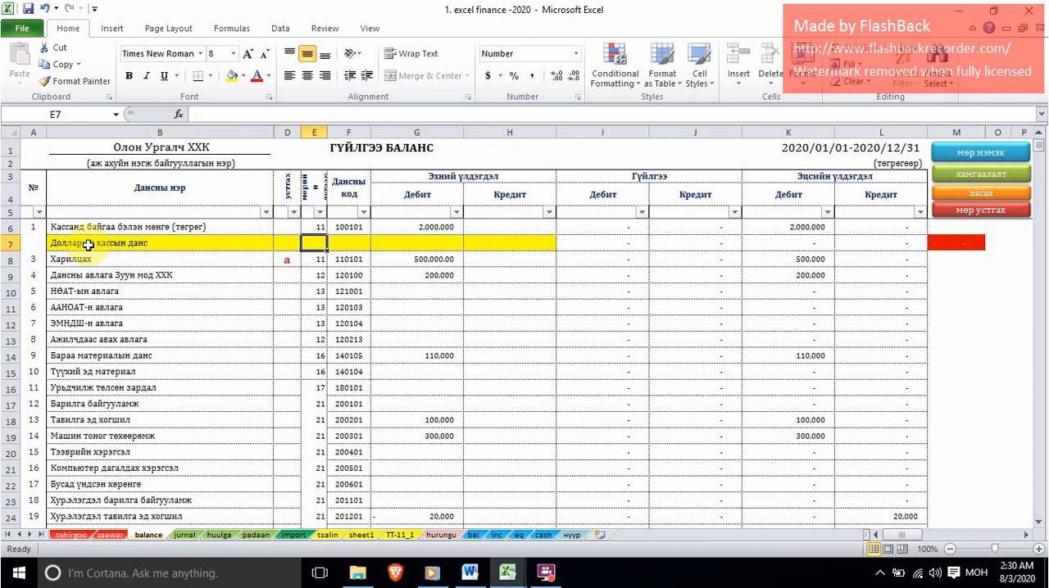
pyautogui.write('11')
pyautogui.press('Tab')
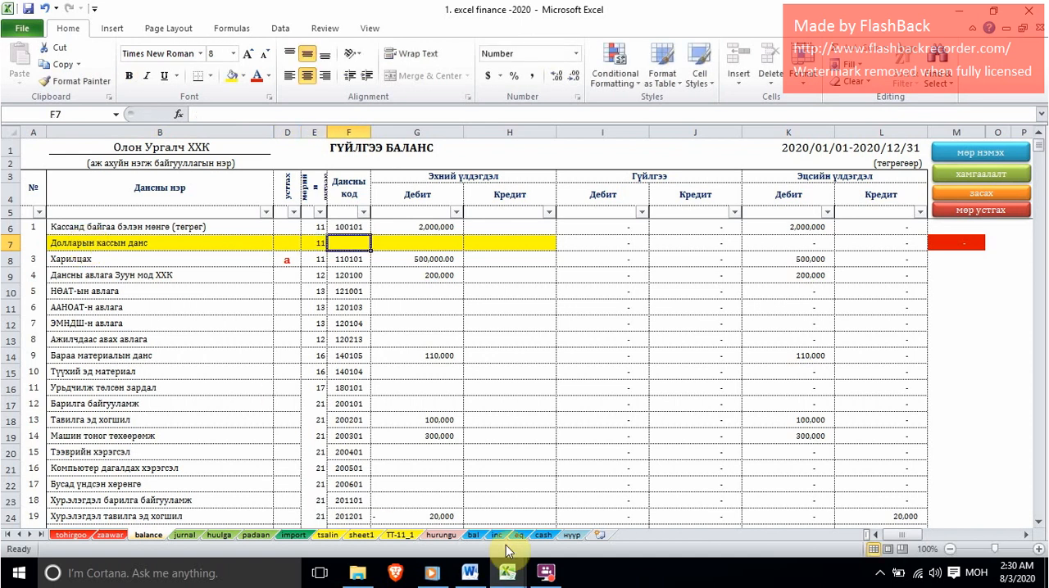
# Check the dollar purchase's offset code in the касс sheet and enter 100102 as the new dollar cash account's code.
pyautogui.moveTo(507, 573)
pyautogui.click(492, 499)
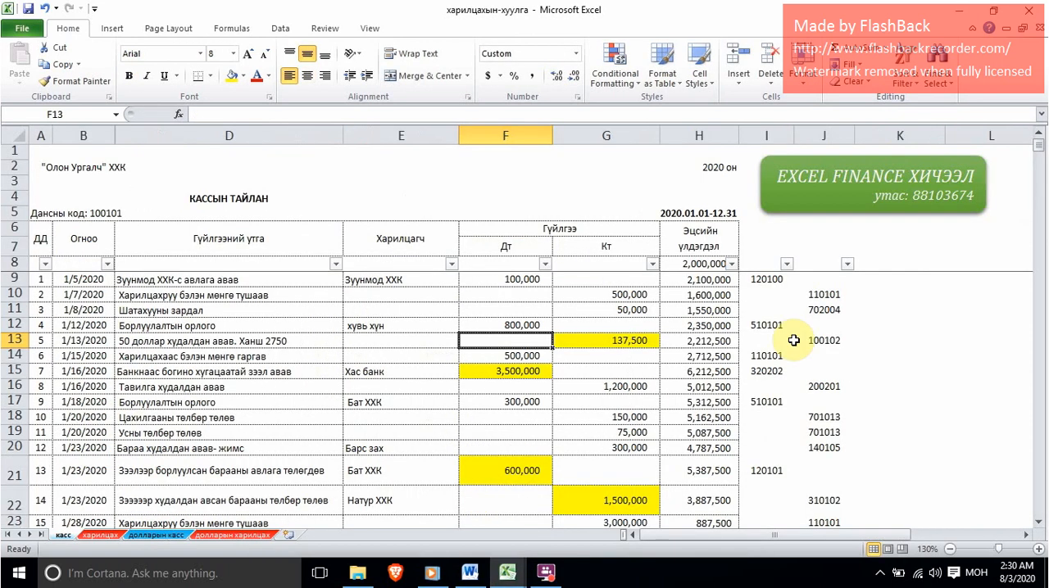
pyautogui.click(804, 340)
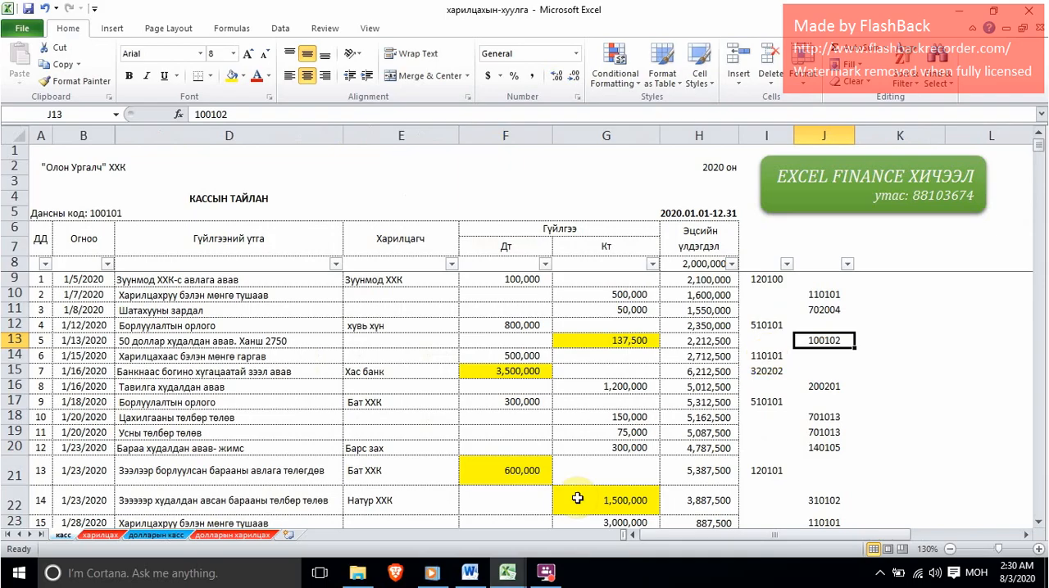
pyautogui.moveTo(508, 573)
pyautogui.click(315, 498)
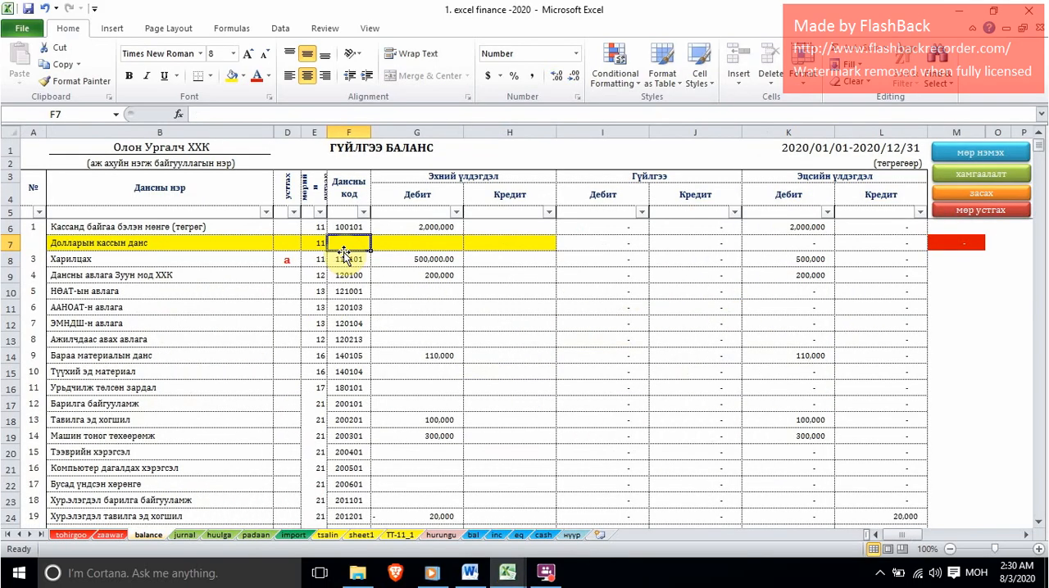
pyautogui.write('100102')
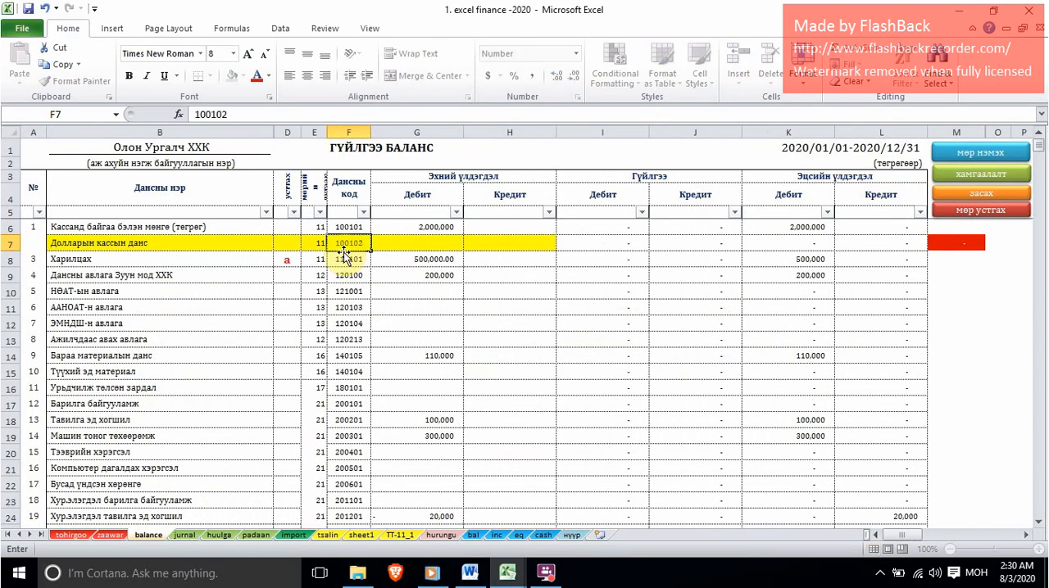
pyautogui.press('Return')
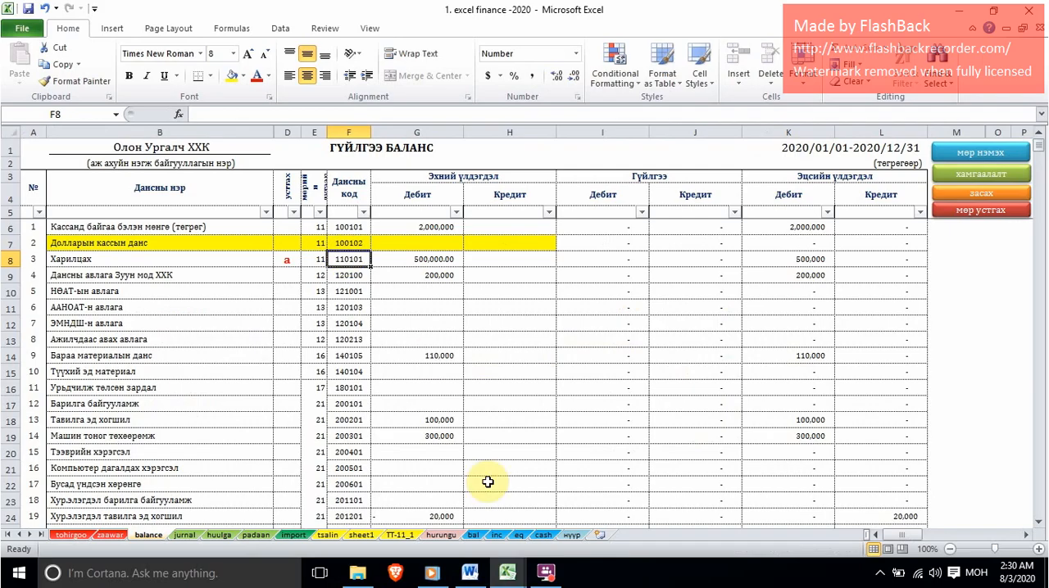
# Check the offset account code of the Хас банк short-term loan in the касс sheet and return to the balance sheet.
pyautogui.moveTo(508, 573)
pyautogui.click(502, 531)
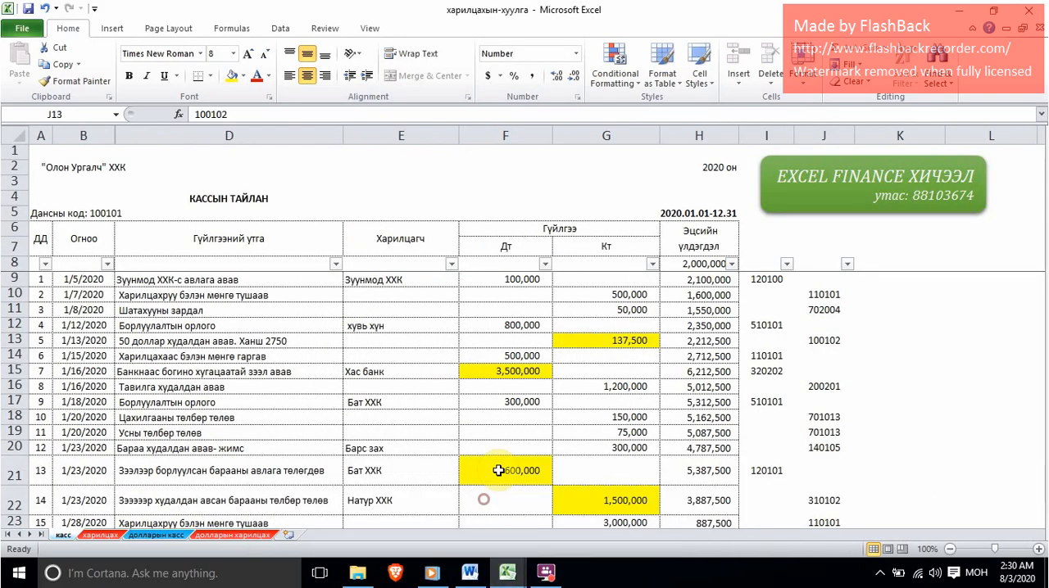
pyautogui.click(762, 371)
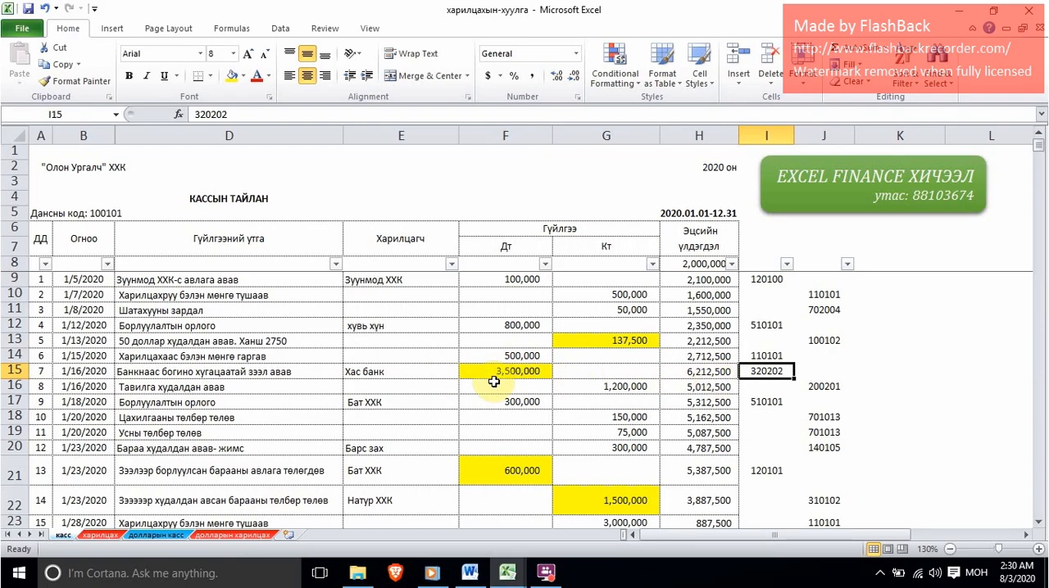
pyautogui.moveTo(507, 573)
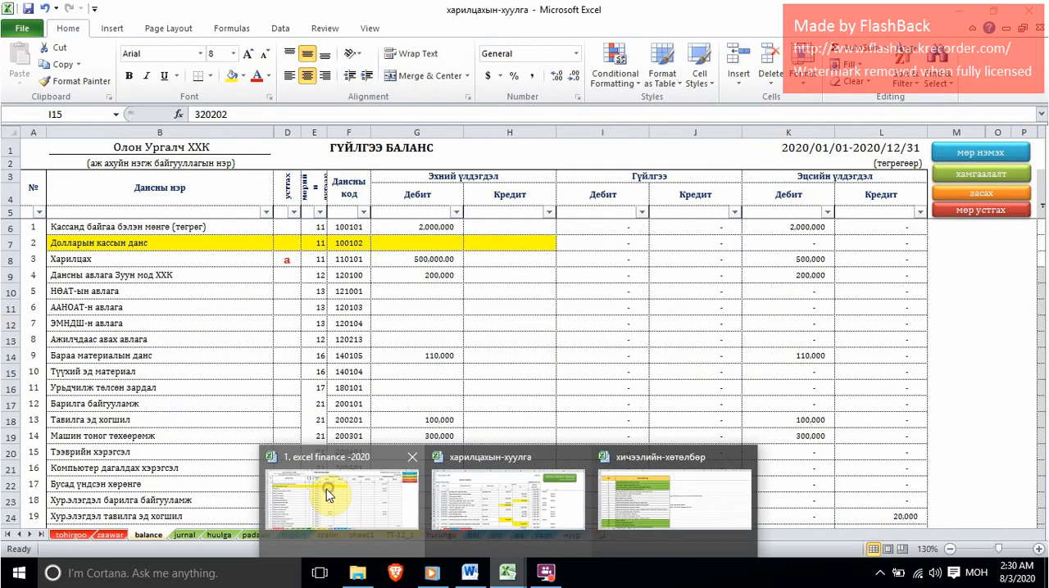
pyautogui.click(286, 475)
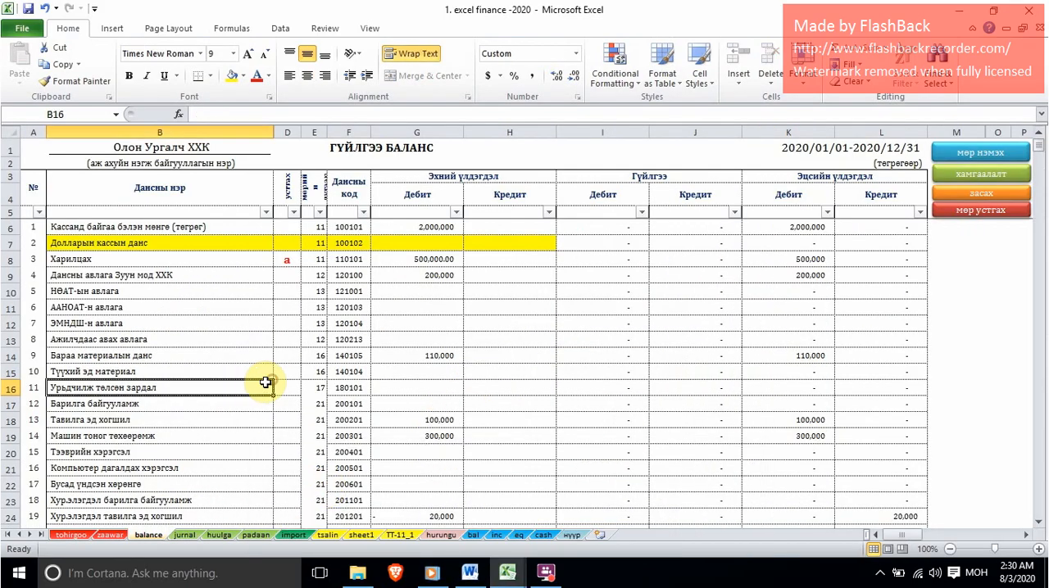
# Apply the хамгаалалт protection macro to the balance sheet.
pyautogui.scroll(-5, 265, 383)
pyautogui.scroll(1, 604, 307)
pyautogui.scroll(-1, 603, 306)
pyautogui.click(978, 170)
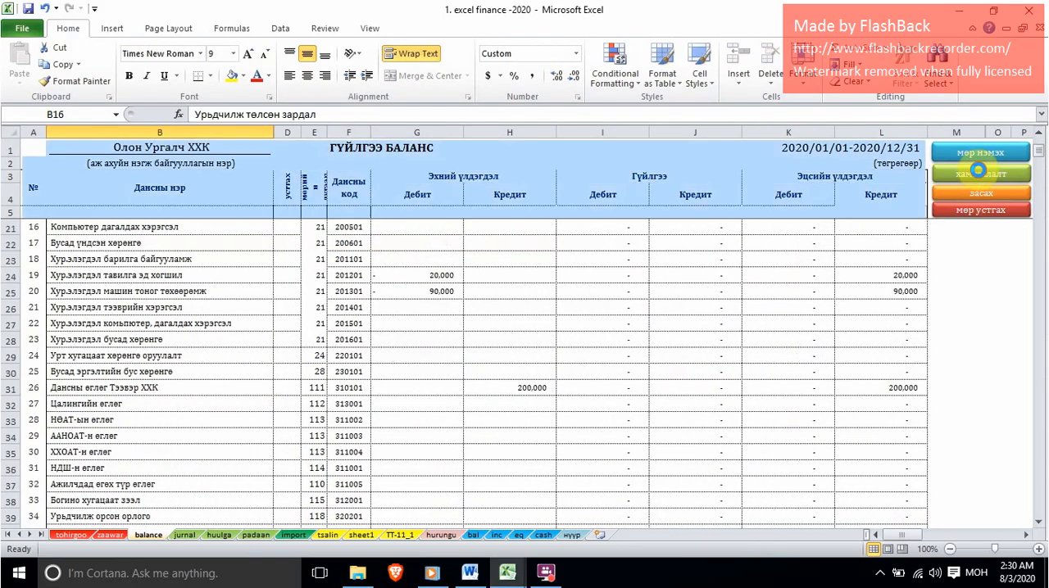
# Mark the Бусад богино хугацаат өр төлбөр account with "a" and insert a new row above it.
pyautogui.scroll(-8, 277, 418)
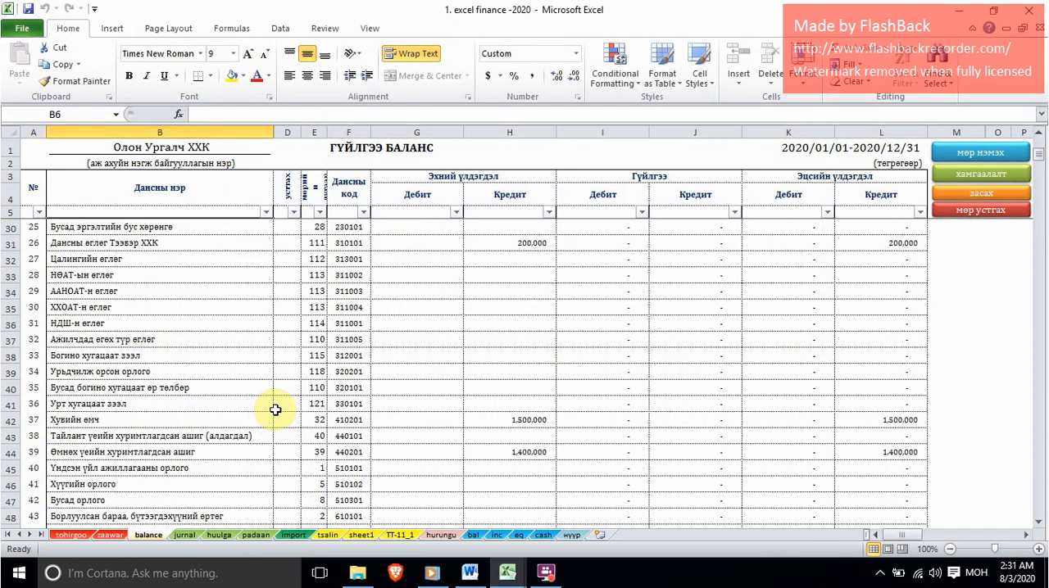
pyautogui.click(282, 387)
pyautogui.click(306, 388)
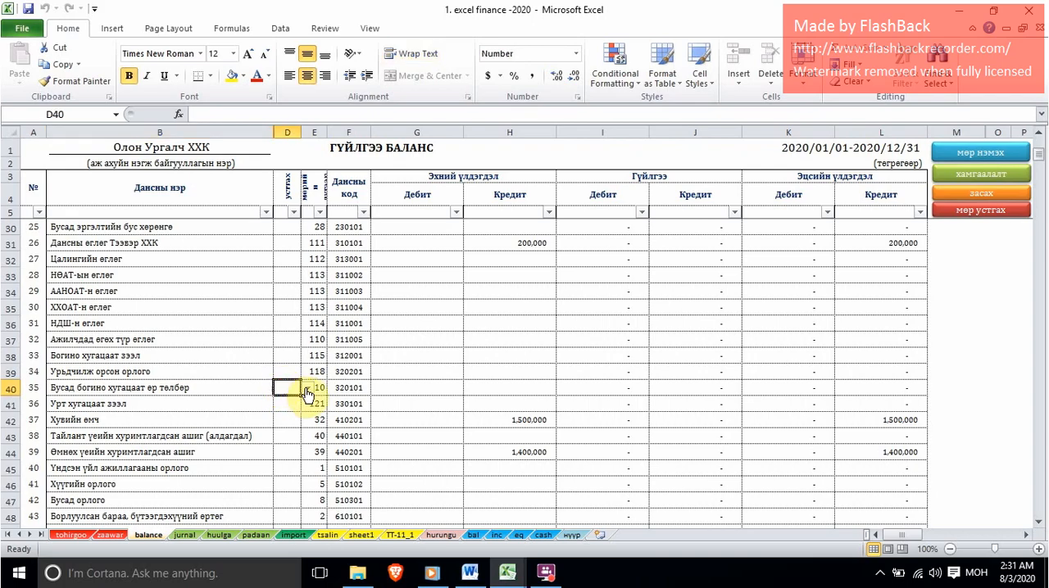
pyautogui.click(289, 420)
pyautogui.click(981, 153)
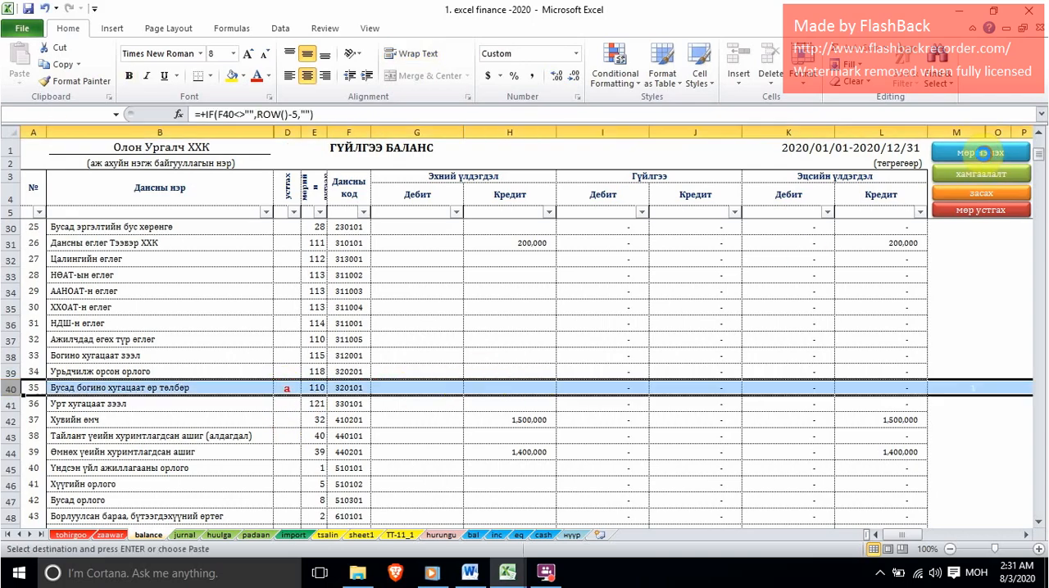
# Name the new row above Бусад богино хугацаат өр төлбөр "Хасбанкны зээл".
pyautogui.click(164, 388)
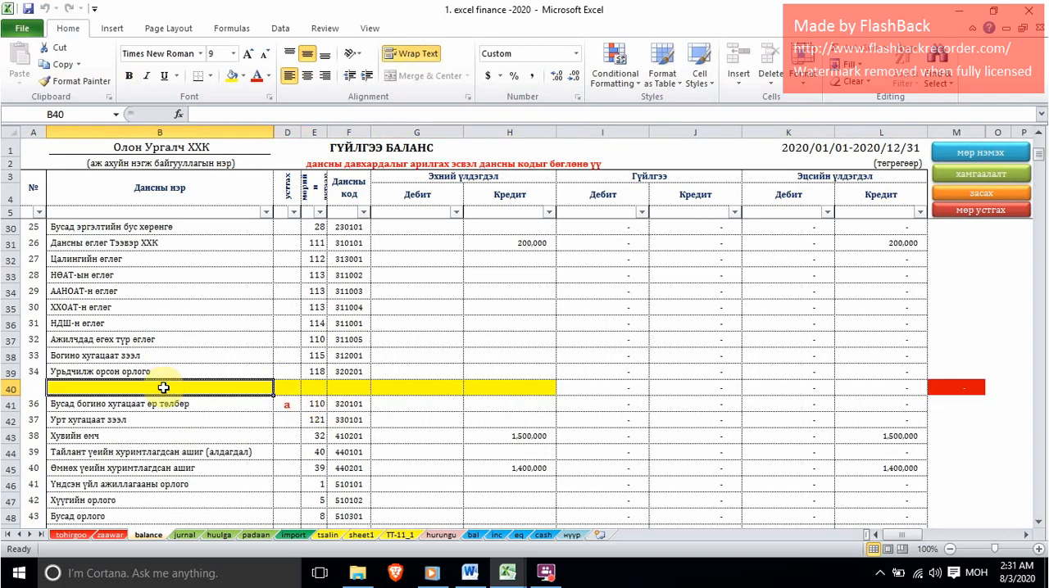
pyautogui.write('Ар')
pyautogui.press('Escape')
pyautogui.write('Xa')
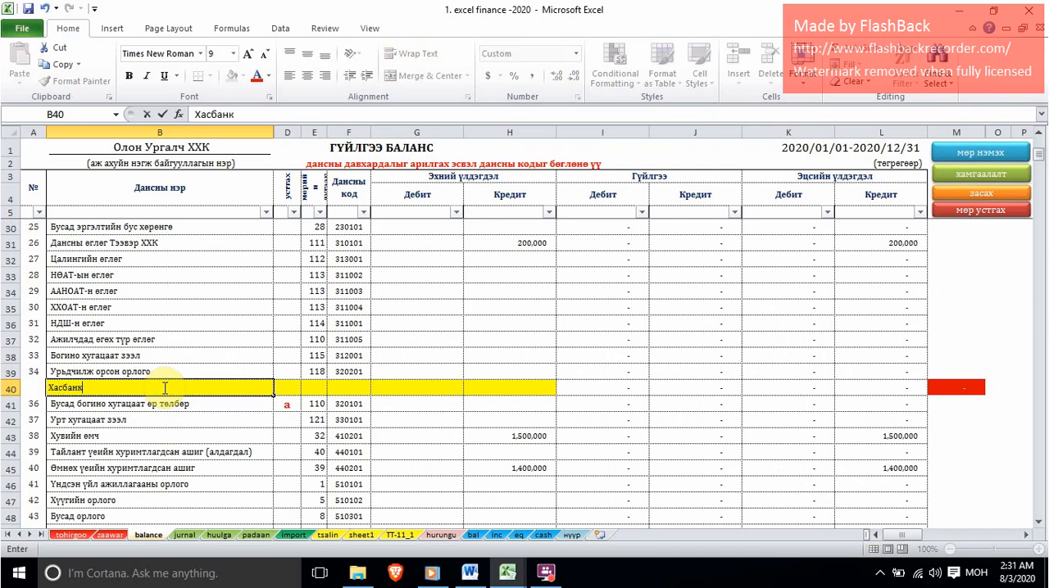
pyautogui.write('сбанкны зээл')
pyautogui.press('Tab')
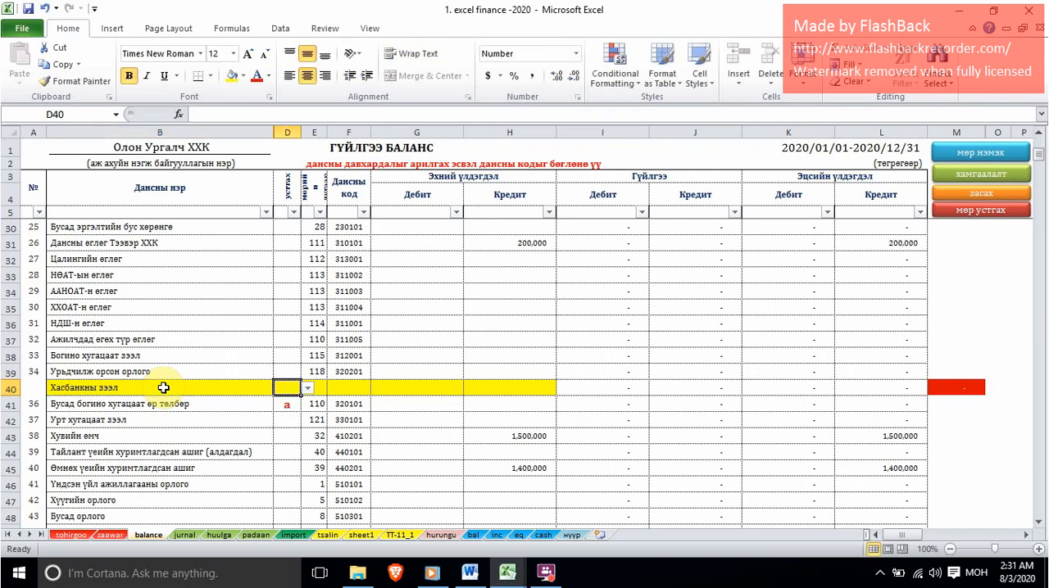
# Check the row number noted for Бусад богино хугацаат өр төлбөр in the bal sheet and return to the balance sheet.
pyautogui.click(313, 388)
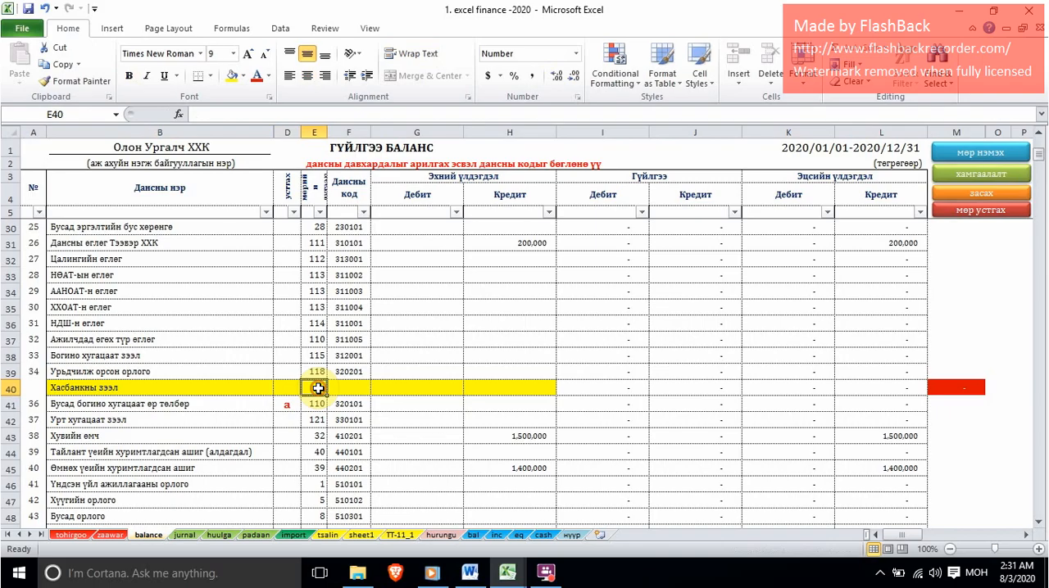
pyautogui.click(474, 537)
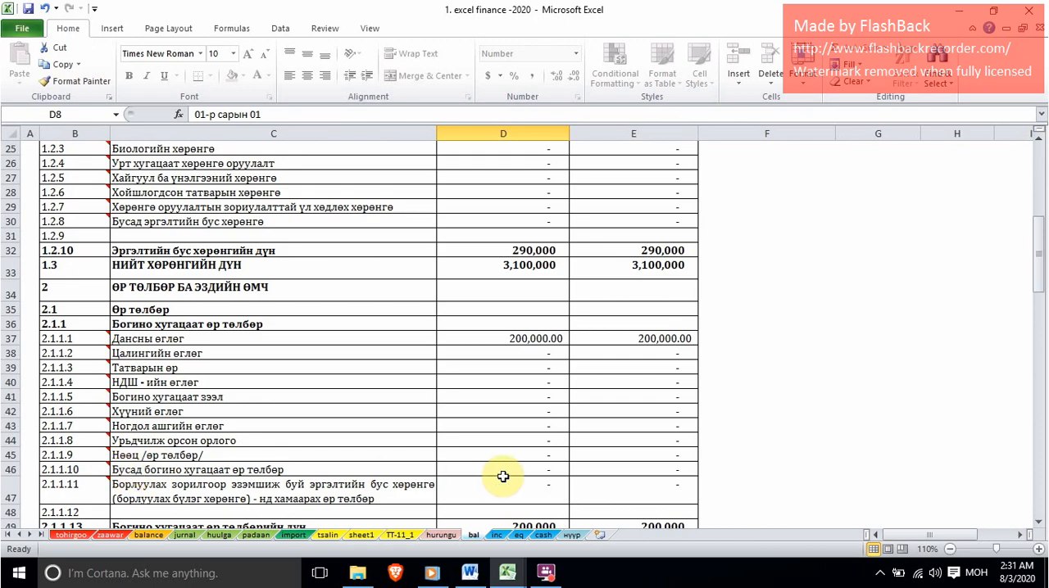
pyautogui.moveTo(83, 468)
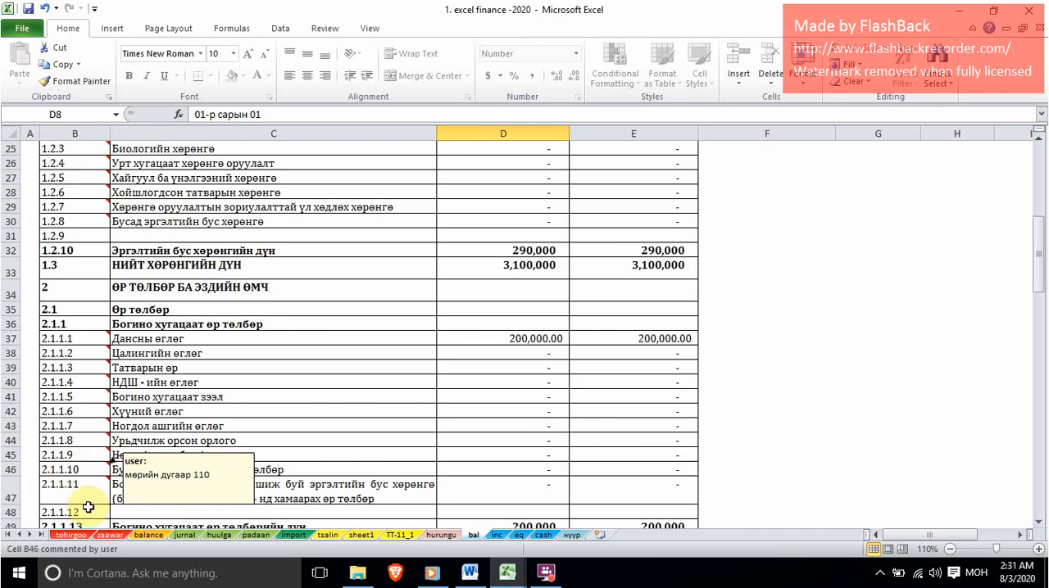
pyautogui.click(148, 535)
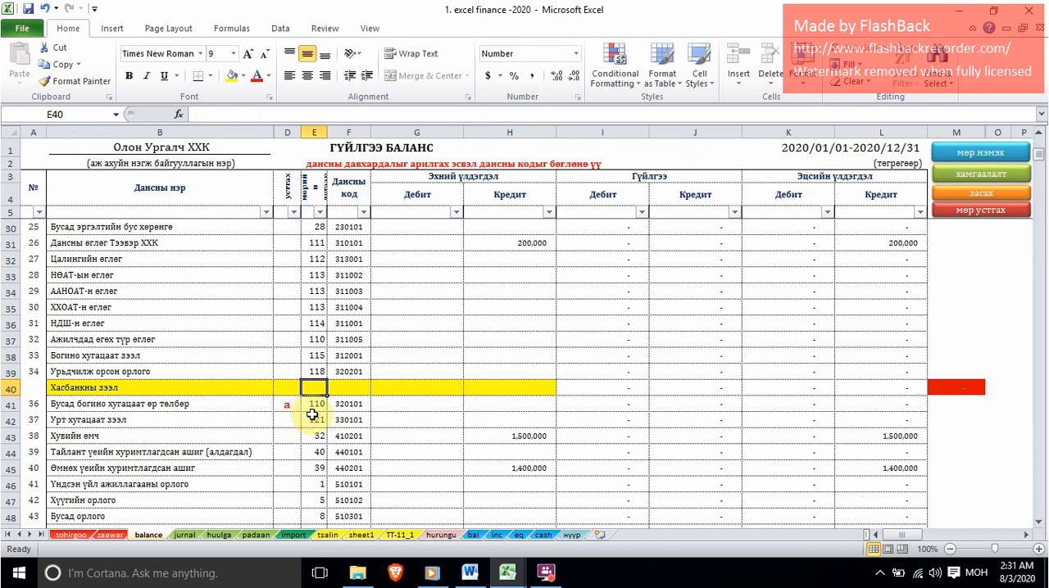
# Give the Хасбанкны зээл account row number 110 and account code 320202, and apply the хамгаалалт protection macro.
pyautogui.write('110')
pyautogui.press('Tab')
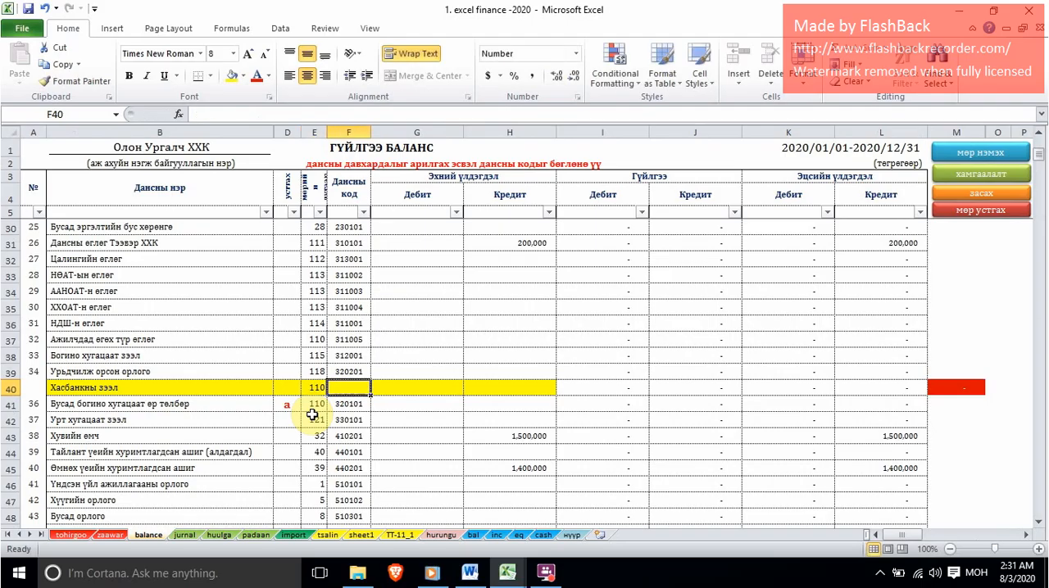
pyautogui.write('20202')
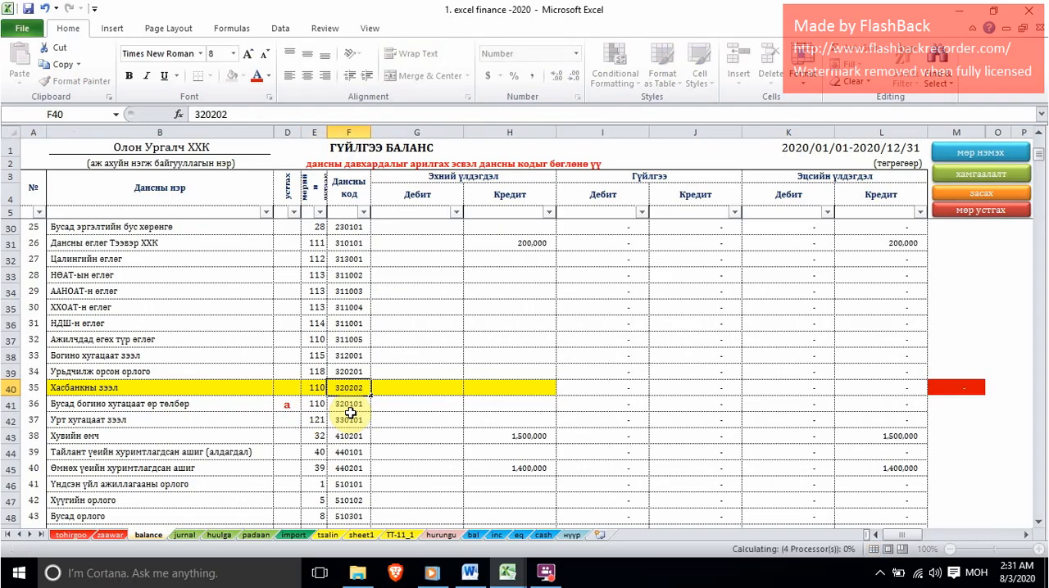
pyautogui.press('Return')
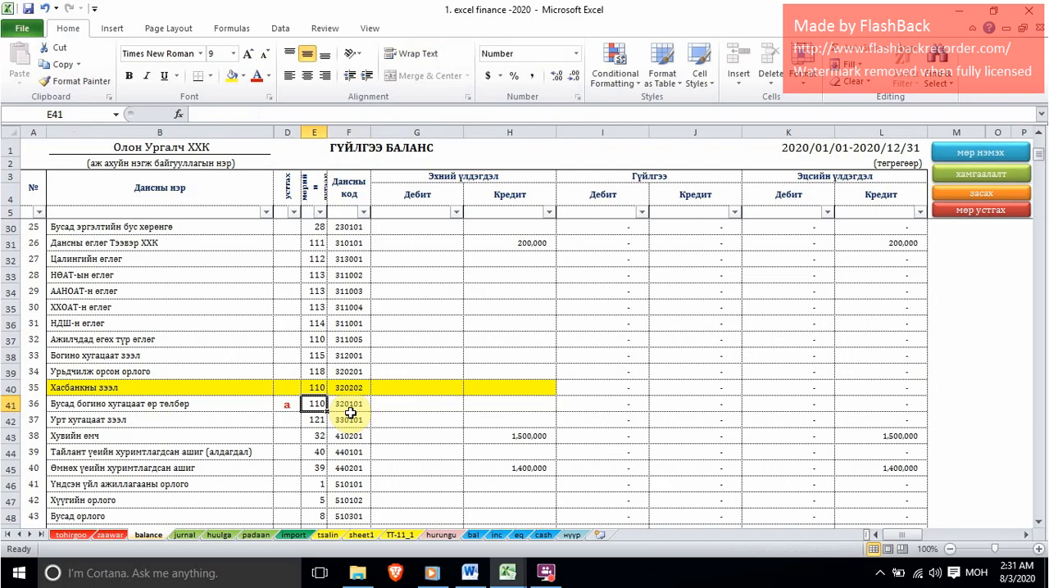
pyautogui.click(980, 179)
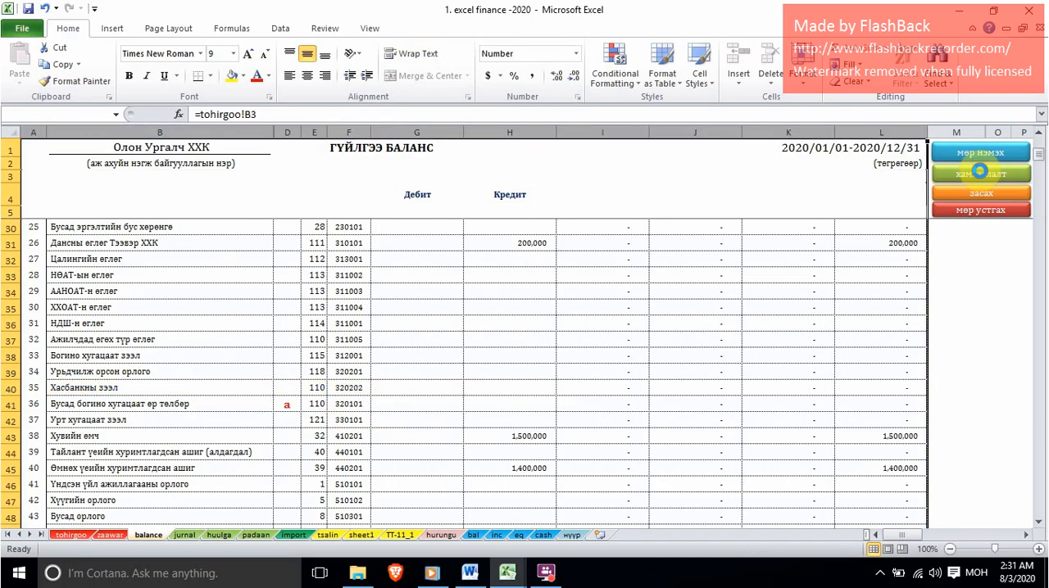
# Check the offset account code of the Бат ХХК receivable repayment in the касс sheet of харилцахын-хуулга and return to the balance sheet.
pyautogui.moveTo(516, 580)
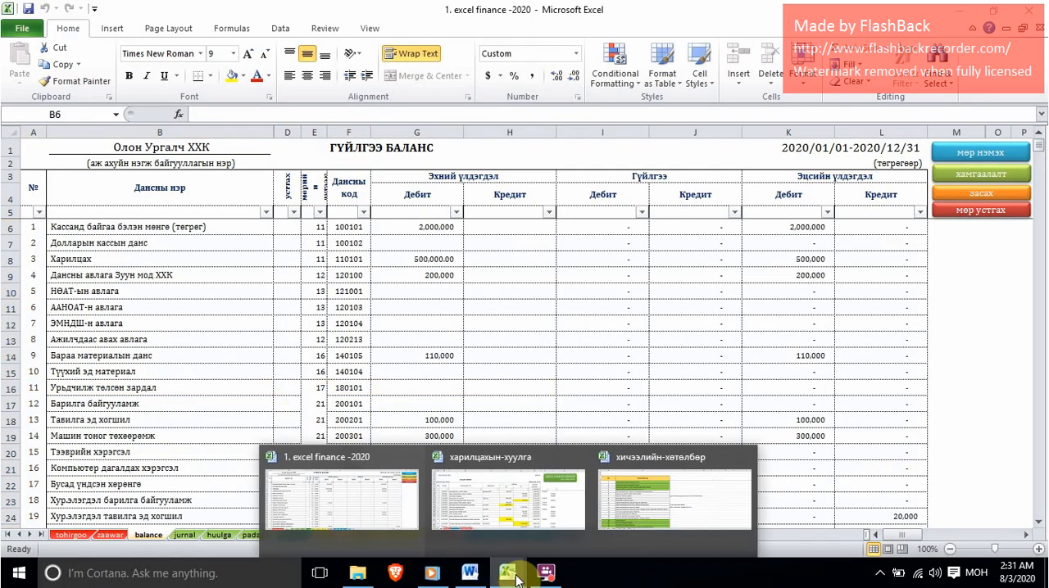
pyautogui.click(489, 520)
pyautogui.click(479, 466)
pyautogui.scroll(-2, 475, 465)
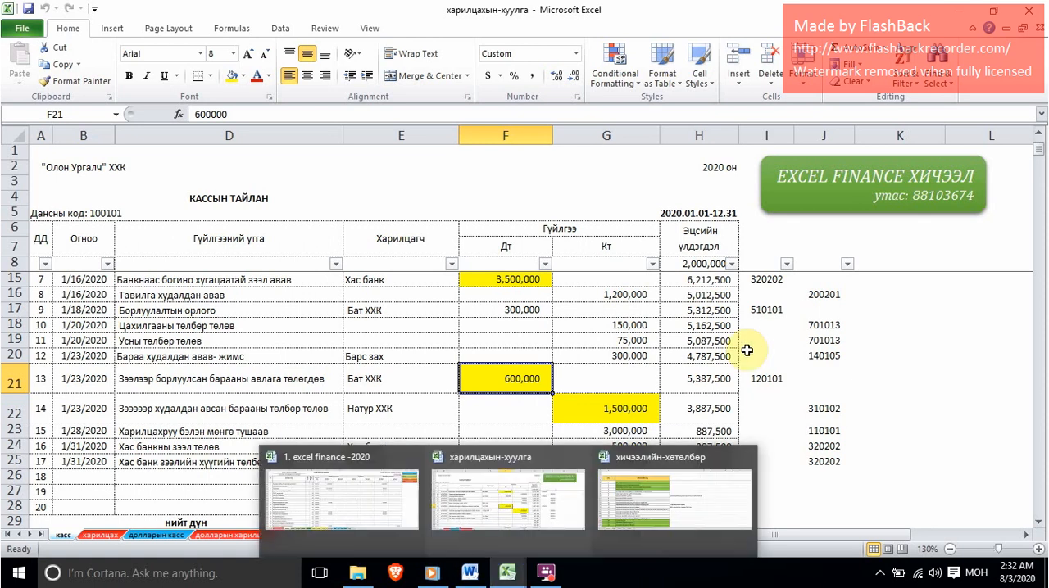
pyautogui.click(765, 379)
pyautogui.moveTo(510, 573)
pyautogui.click(335, 514)
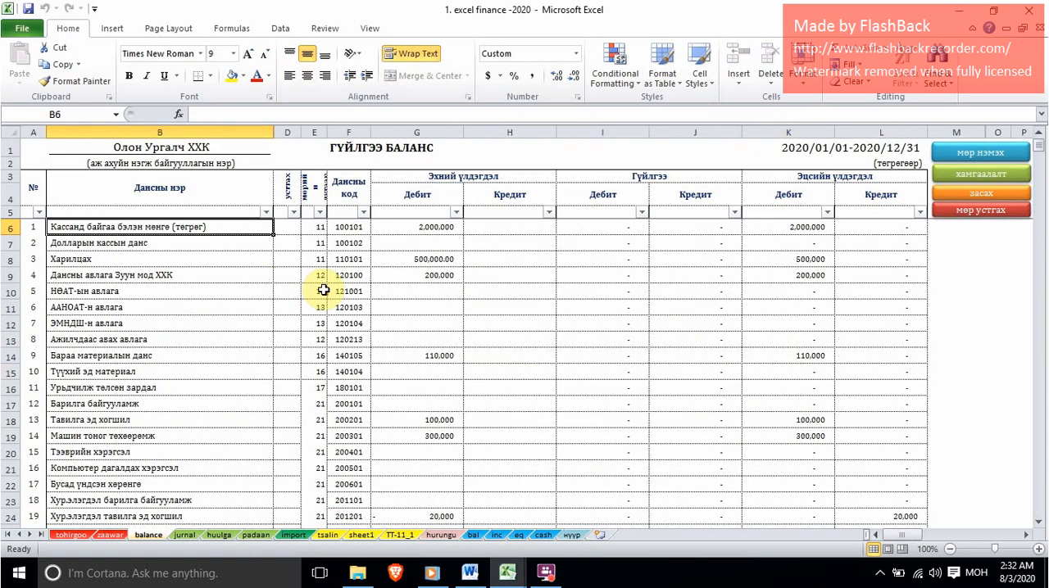
# Mark the НӨАТ-ын авлага account with "a" and insert a new row above it.
pyautogui.click(321, 291)
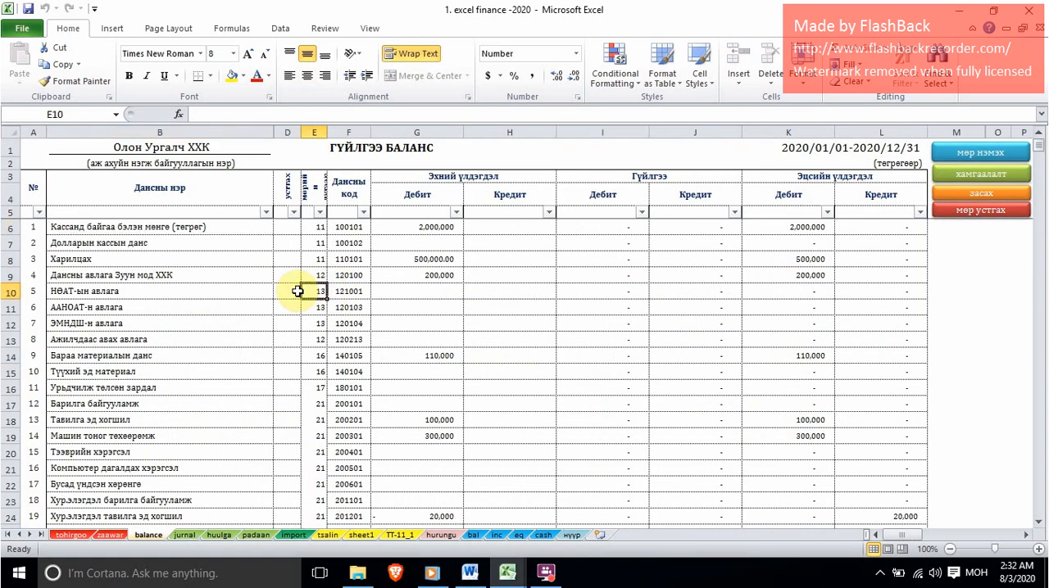
pyautogui.click(288, 287)
pyautogui.click(309, 292)
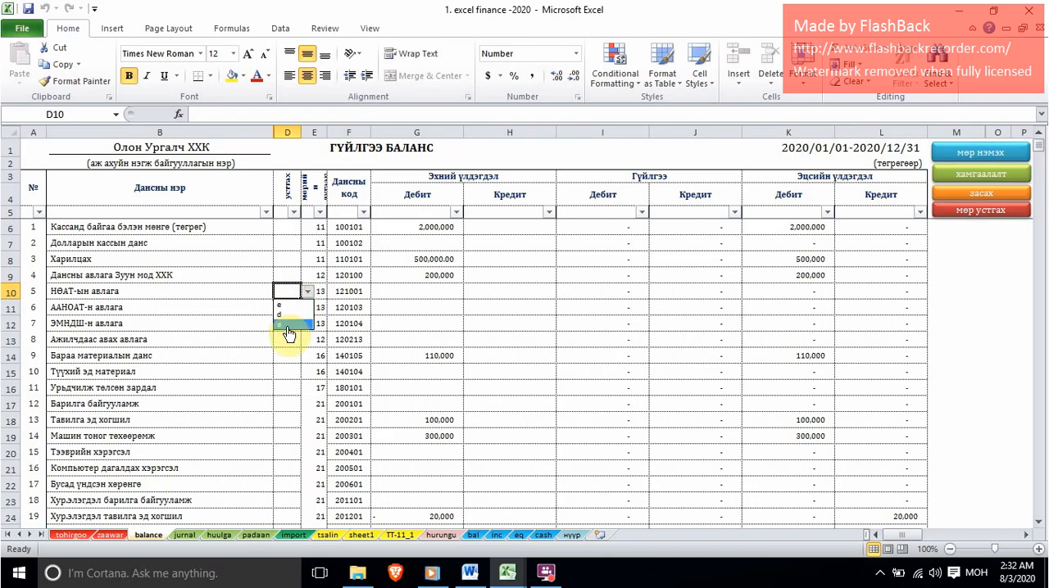
pyautogui.click(283, 325)
pyautogui.click(392, 291)
pyautogui.click(982, 154)
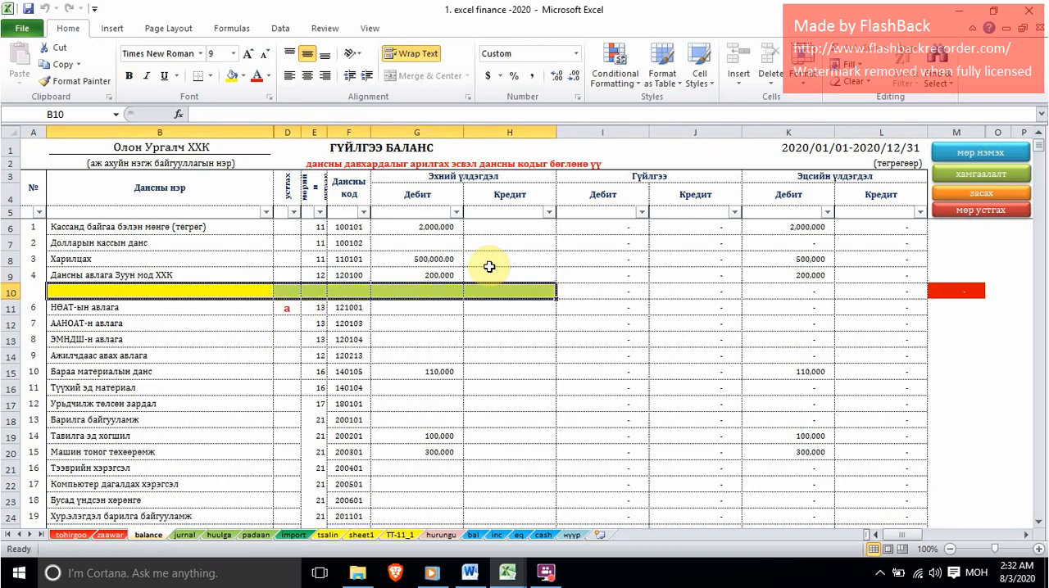
# Name the new row above НӨАТ-ын авлага "Дансны авлага Бат ХХК".
pyautogui.write('Д')
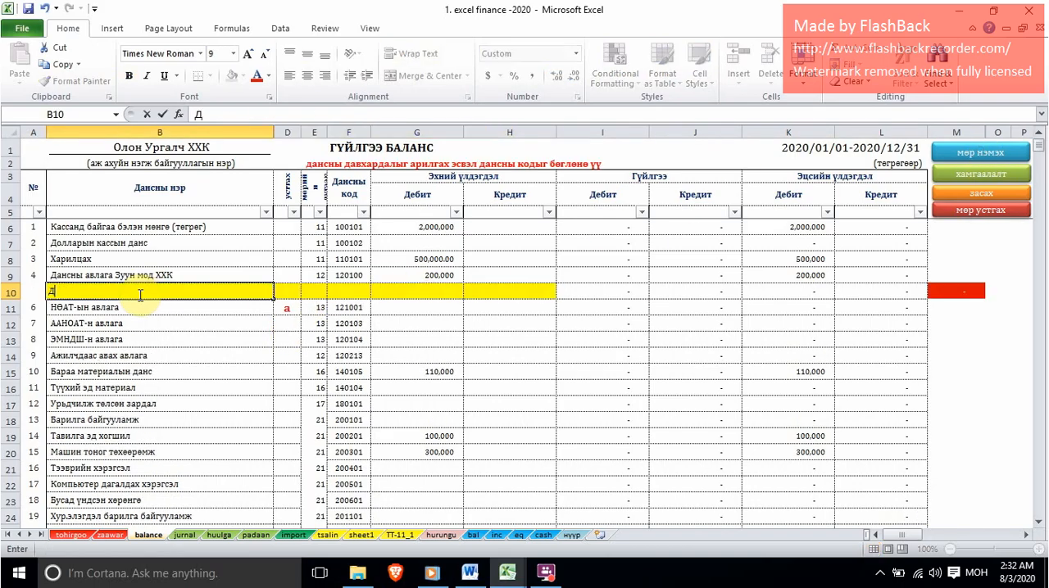
pyautogui.write('ансны авлага БАТ')
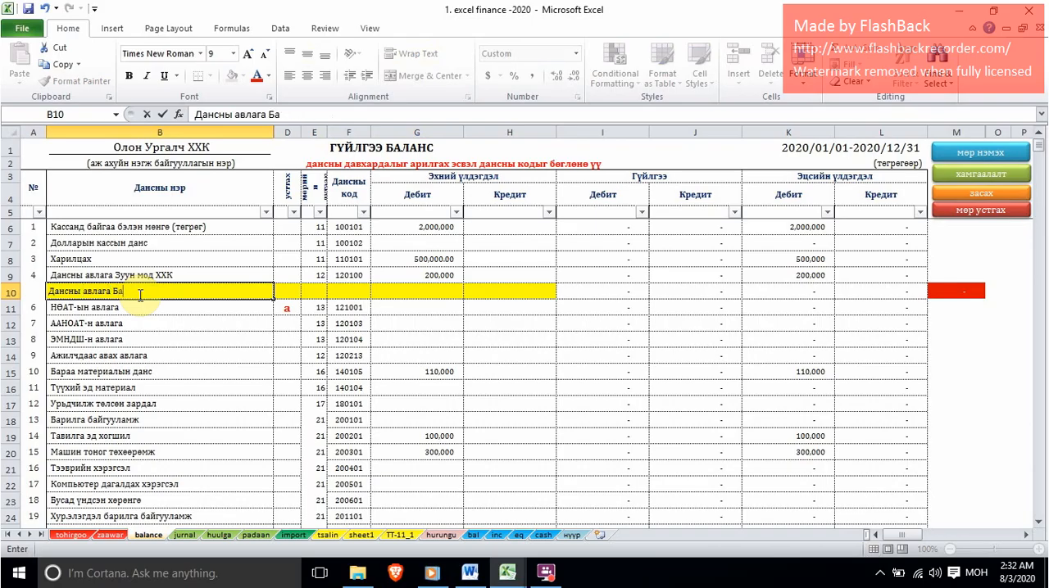
pyautogui.write(' ХХК')
pyautogui.press('Tab')
pyautogui.press('Tab')
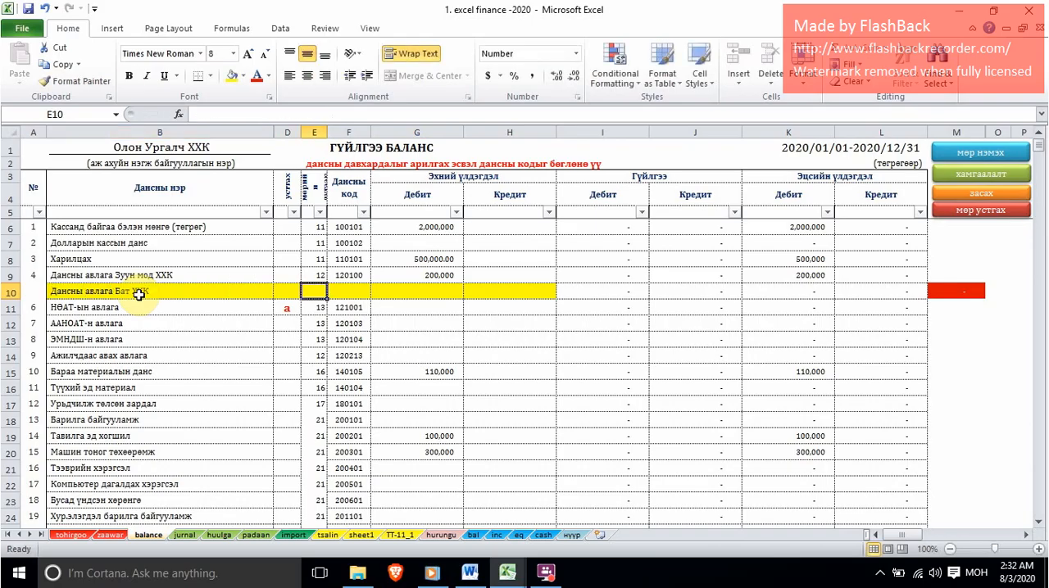
# Give the Дансны авлага Бат ХХК account row number 12 and account code 120101, and apply the хамгаалалт protection macro.
pyautogui.write('12')
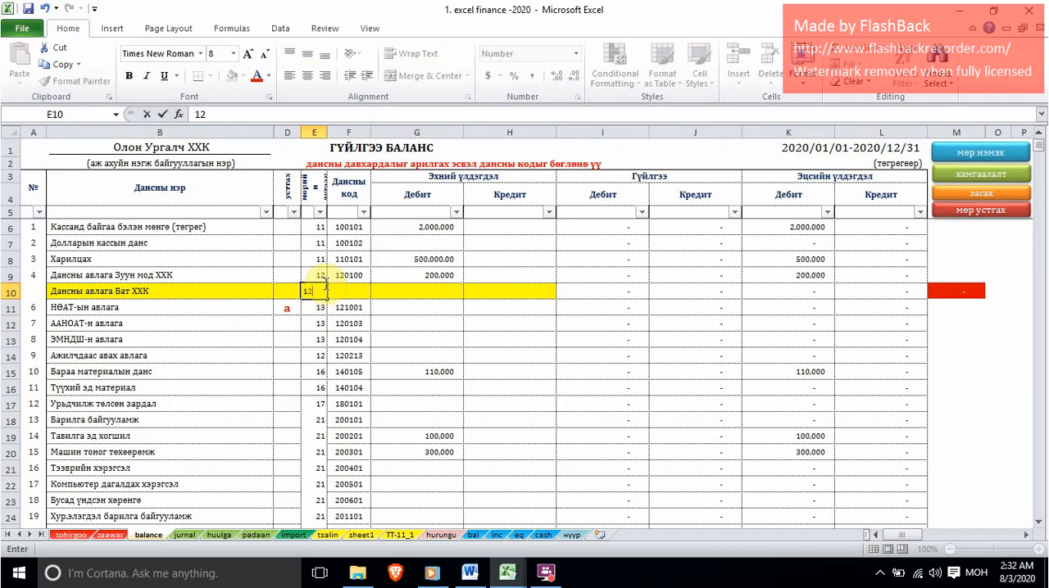
pyautogui.press('Tab')
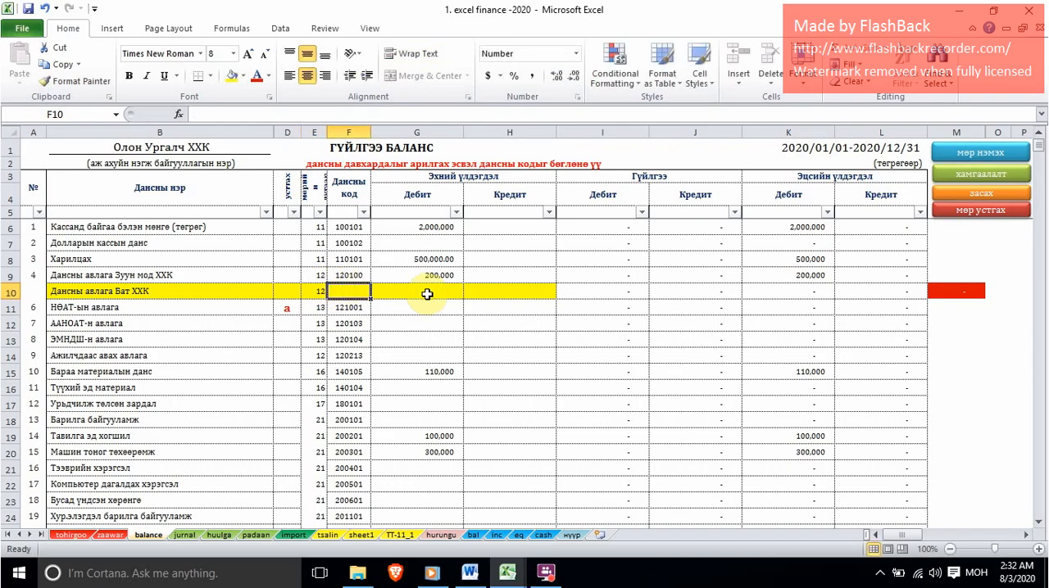
pyautogui.write('120101')
pyautogui.press('Return')
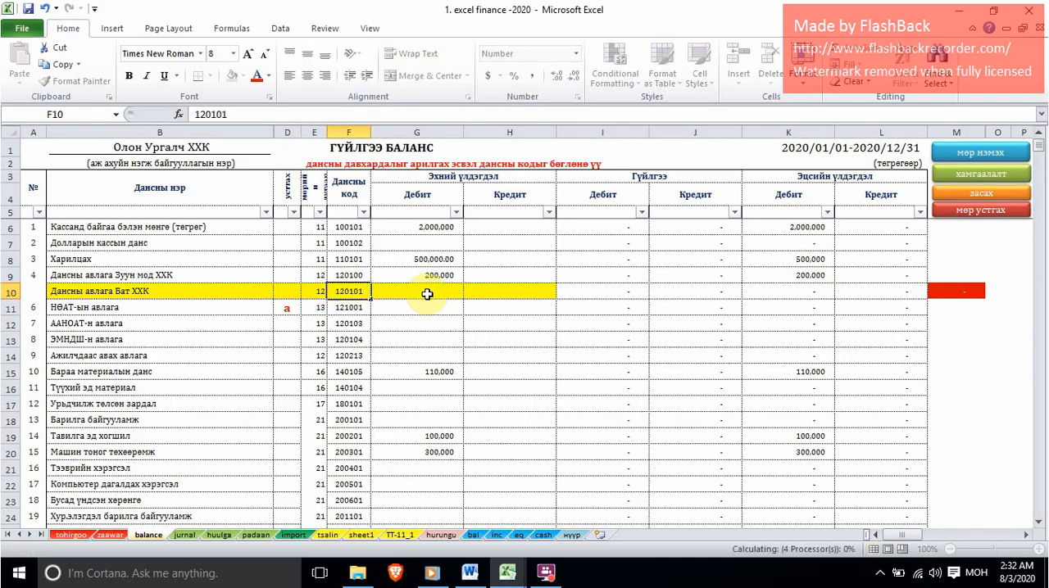
pyautogui.press('Tab')
pyautogui.press('Tab')
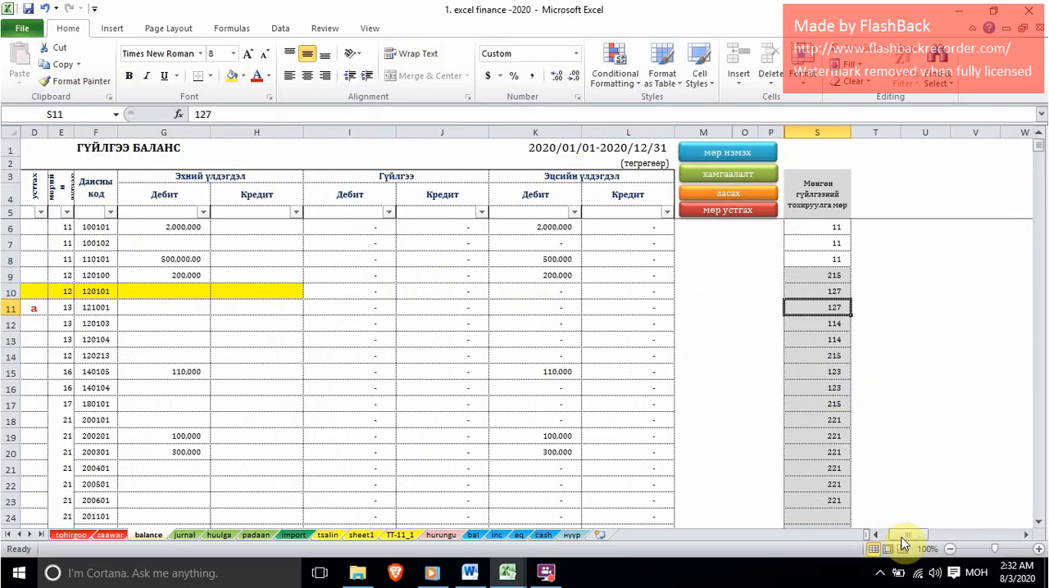
pyautogui.moveTo(904, 535); pyautogui.dragTo(792, 534)
pyautogui.click(968, 170)
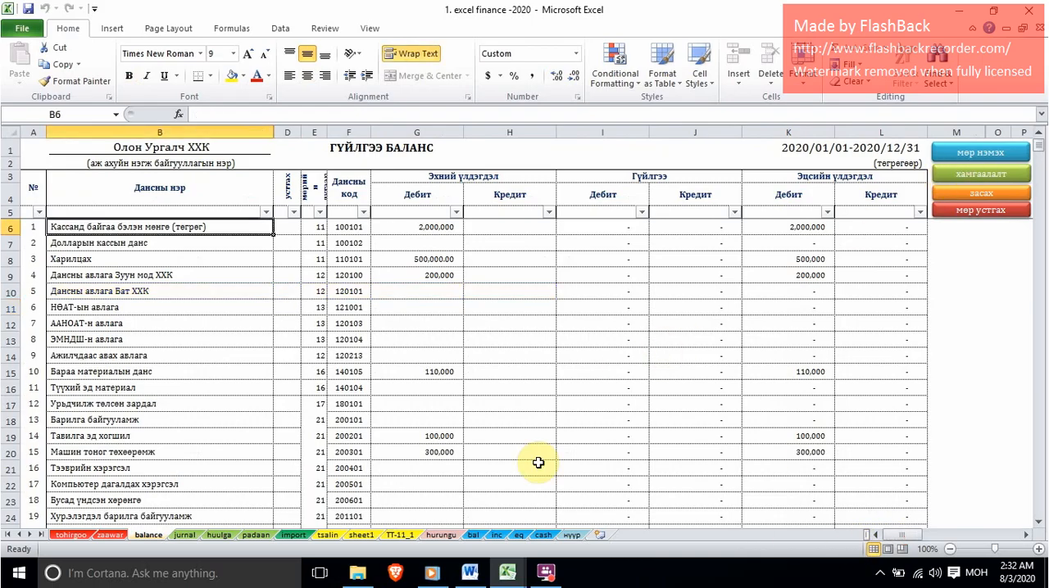
# Check the offset account code of the Натур ХХК goods payment in the касс sheet and return to the balance sheet.
pyautogui.moveTo(505, 578)
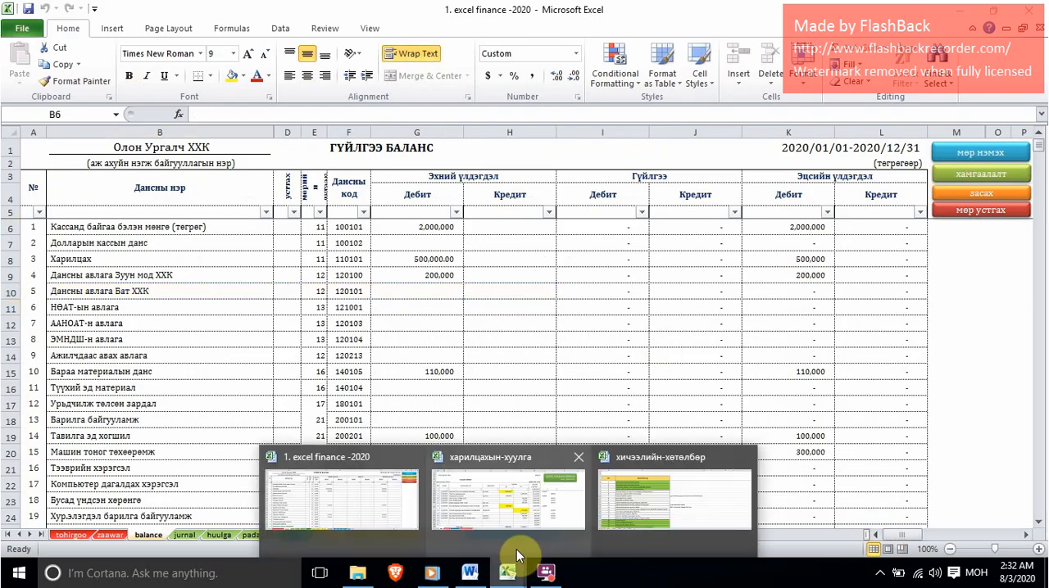
pyautogui.click(477, 491)
pyautogui.click(517, 421)
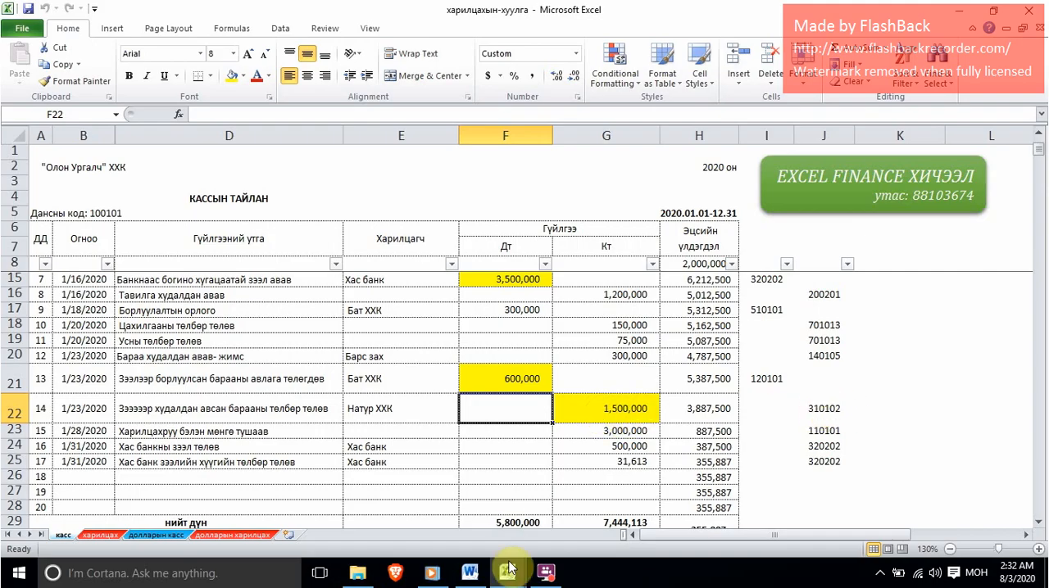
pyautogui.moveTo(508, 574)
pyautogui.click(308, 489)
# Mark the Цалингийн өглөг account with "a" and insert a new row above it.
pyautogui.scroll(-5, 233, 434)
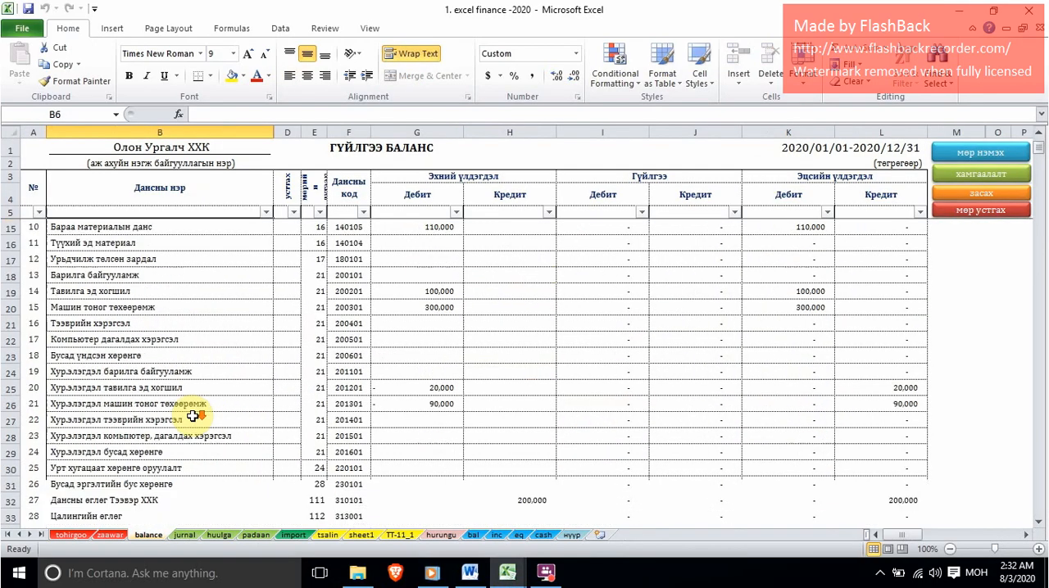
pyautogui.scroll(-2, 201, 442)
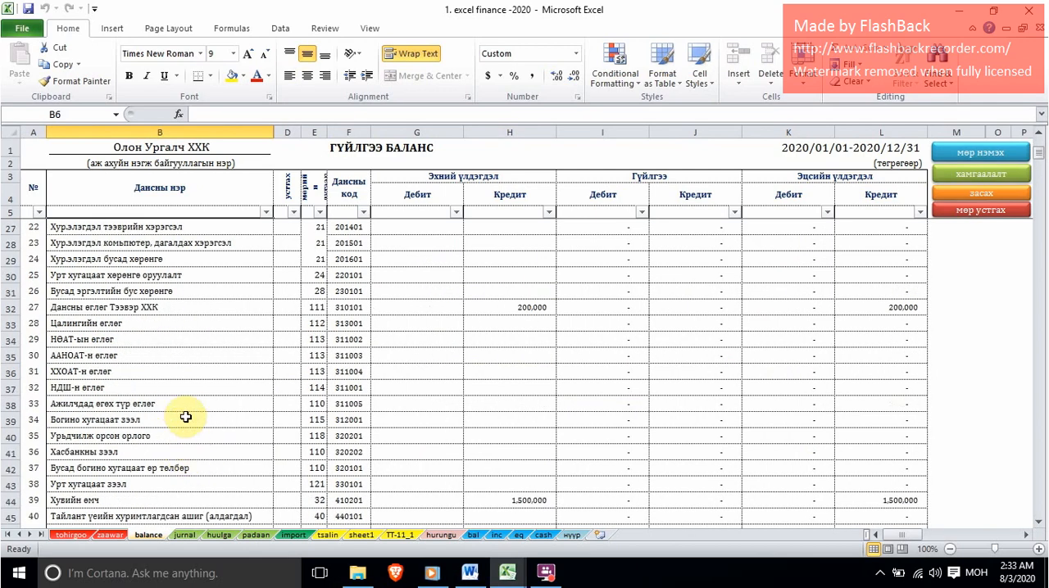
pyautogui.click(248, 305)
pyautogui.click(288, 323)
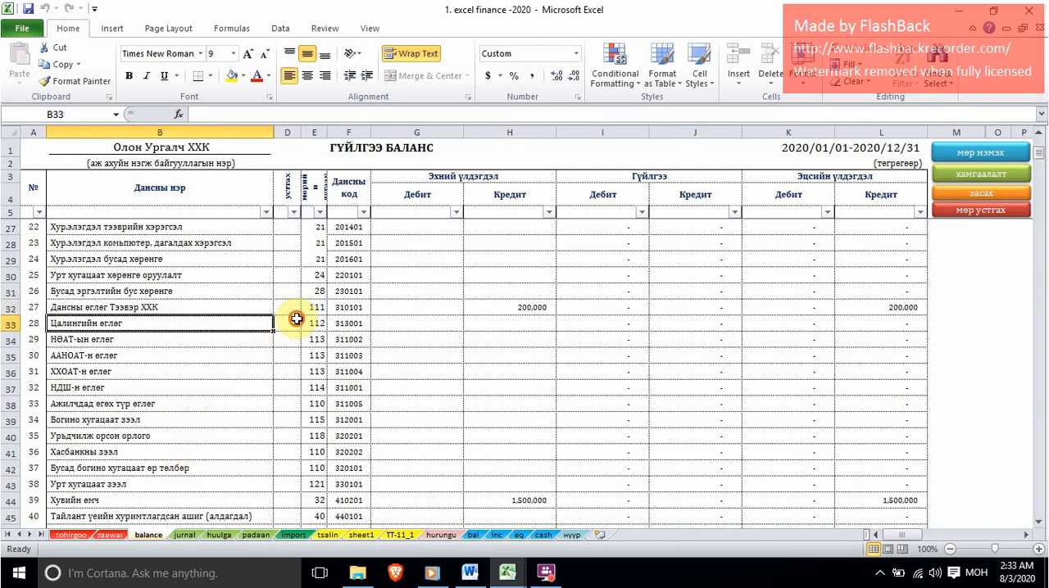
pyautogui.click(307, 324)
pyautogui.click(279, 340)
pyautogui.click(398, 307)
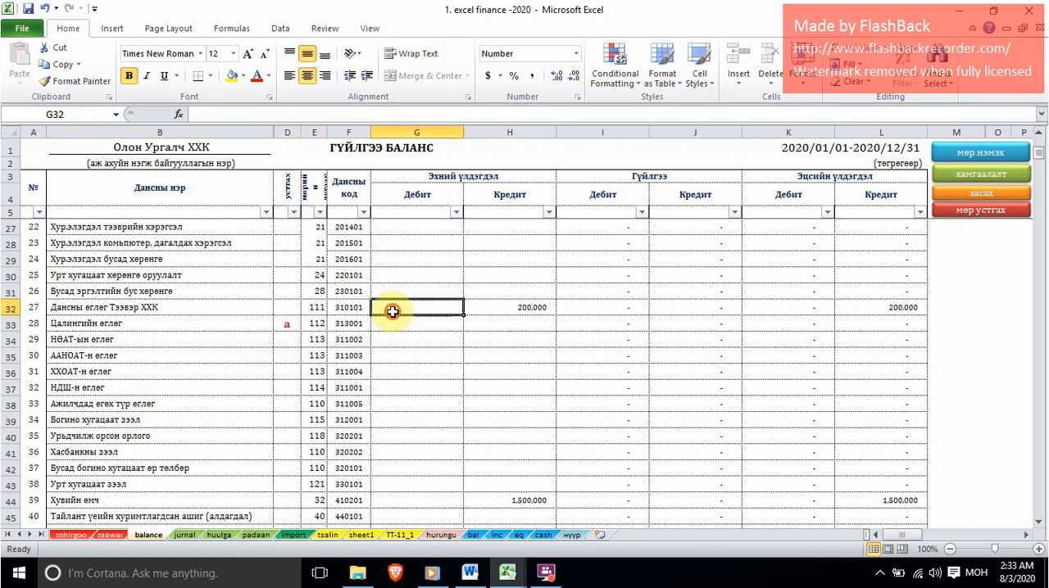
pyautogui.click(977, 153)
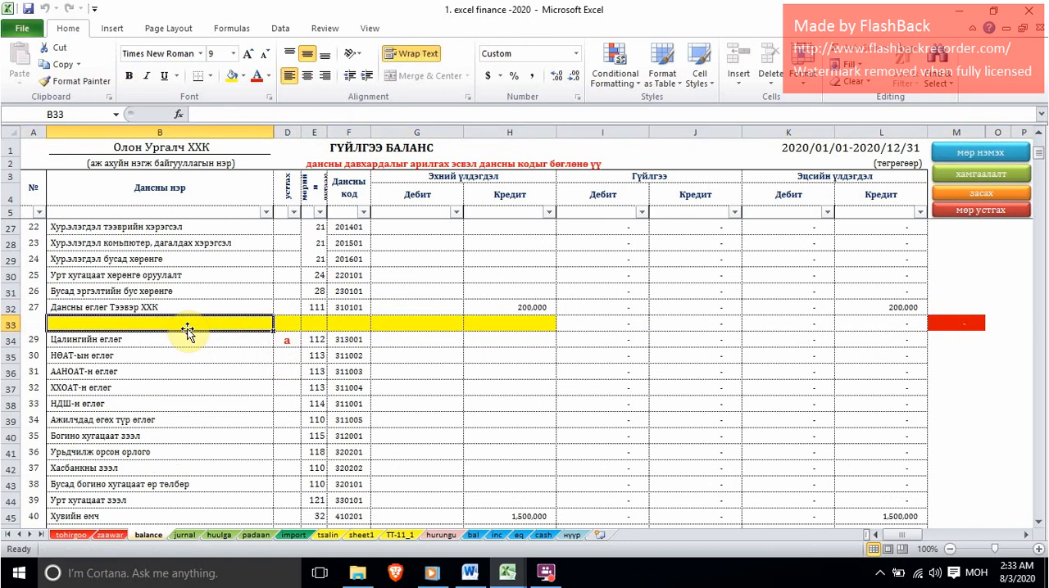
# Name the new row above Цалингийн өглөг "Дансны өглөг Натур ХХК".
pyautogui.write('Д')
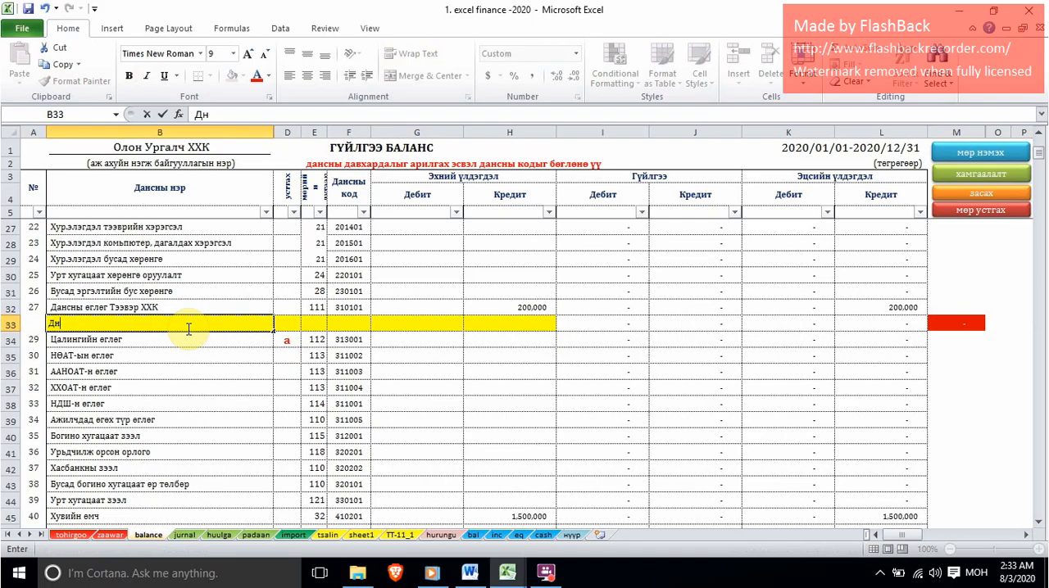
pyautogui.write('ансны өглөг Натур ХХК')
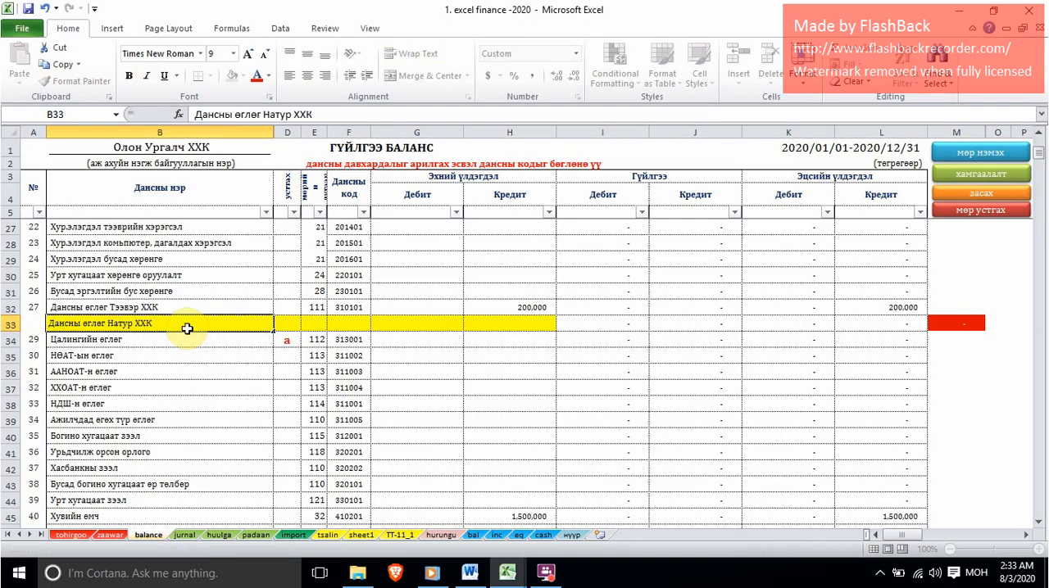
pyautogui.press('Tab')
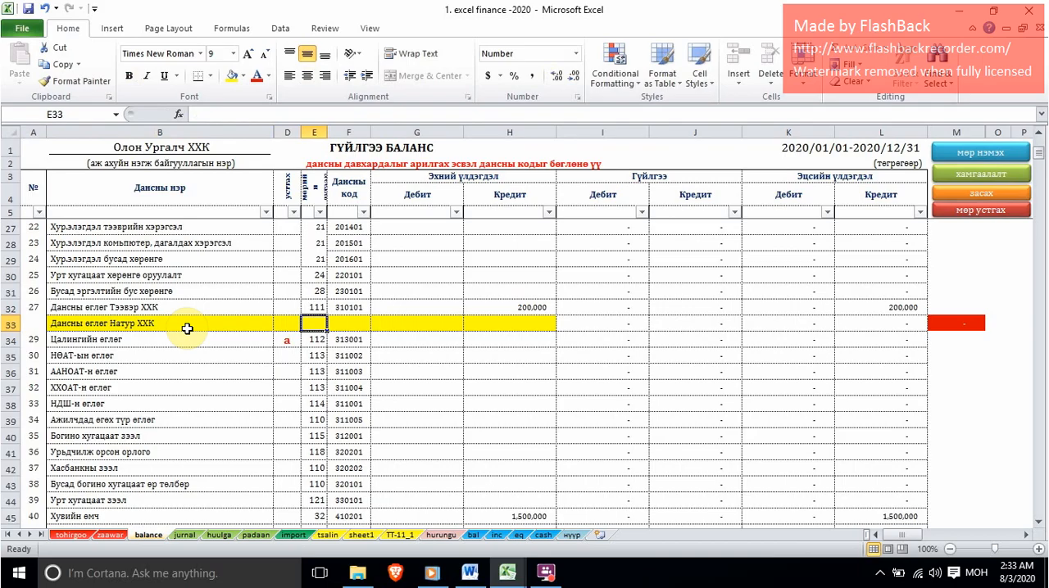
# Give the Дансны өглөг Натур ХХК account row number 111 and account code 310102.
pyautogui.write('111')
pyautogui.press('Tab')
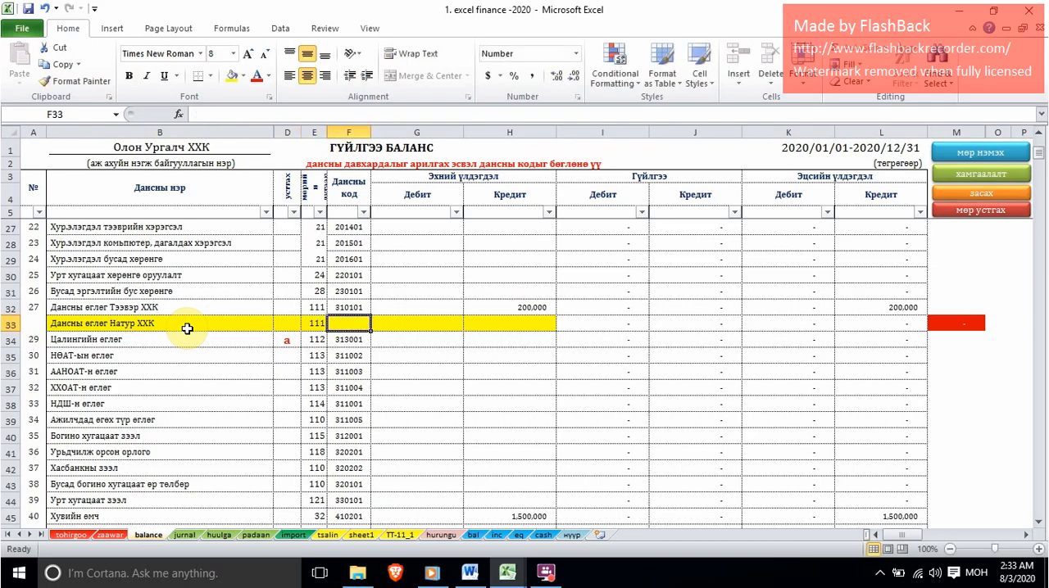
pyautogui.write('310102')
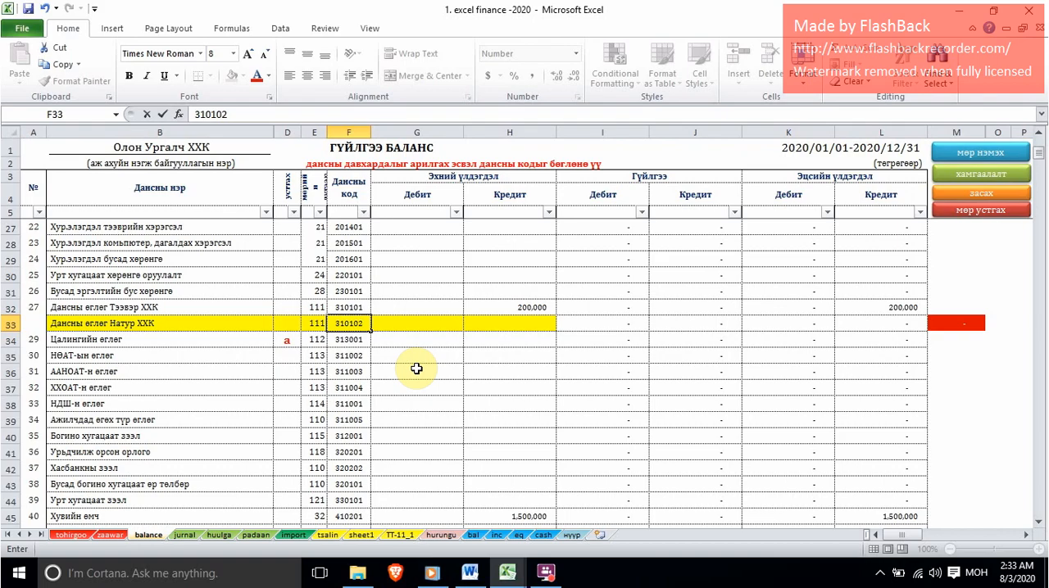
pyautogui.click(439, 328)
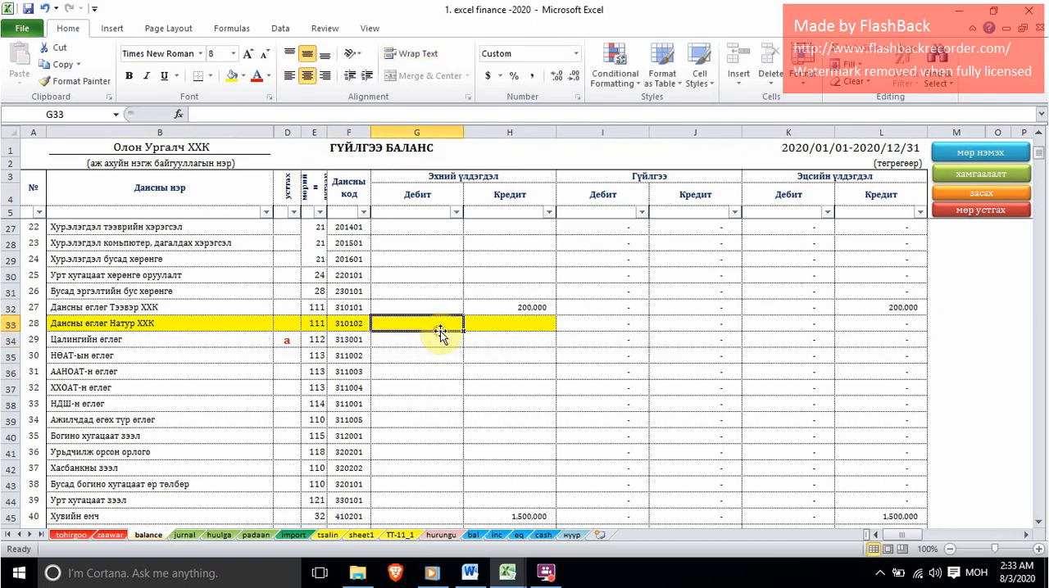
# Apply the хамгаалалт protection to the balance sheet after adding the Дансны өглөг Натур ХХК row.
pyautogui.click(978, 154)
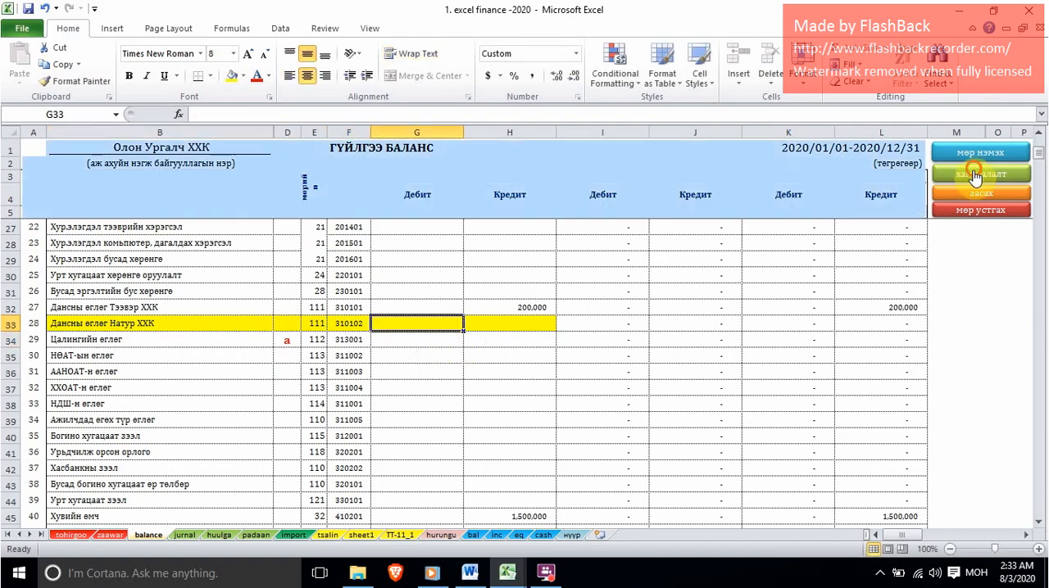
# Switch to the харилцахын-хуулга workbook and review the highlighted dollar purchase, Хас банк loan, Бат ХХК receivable and Натур ХХК payment in the касс sheet.
pyautogui.moveTo(507, 572)
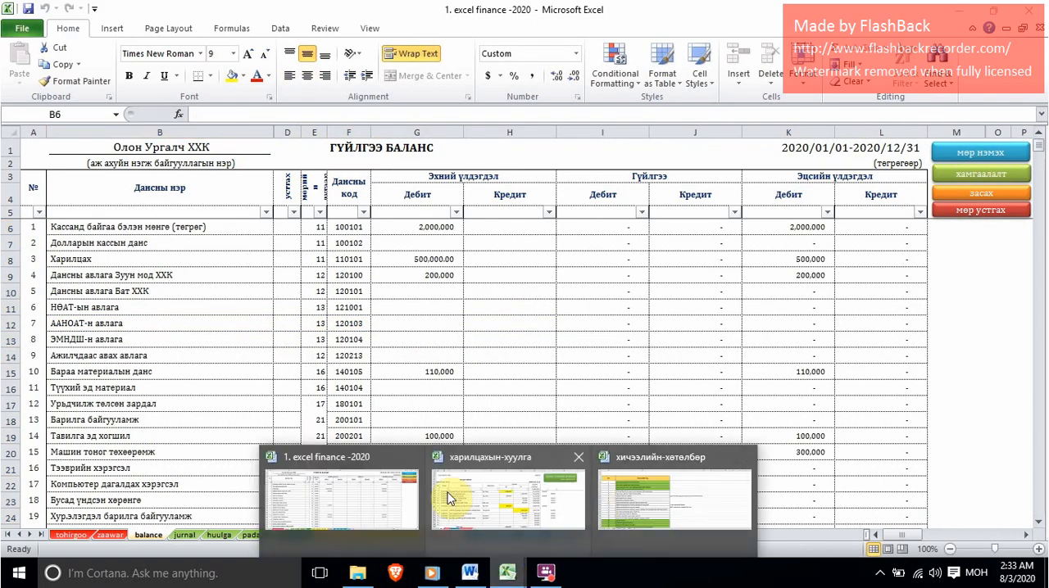
pyautogui.click(508, 498)
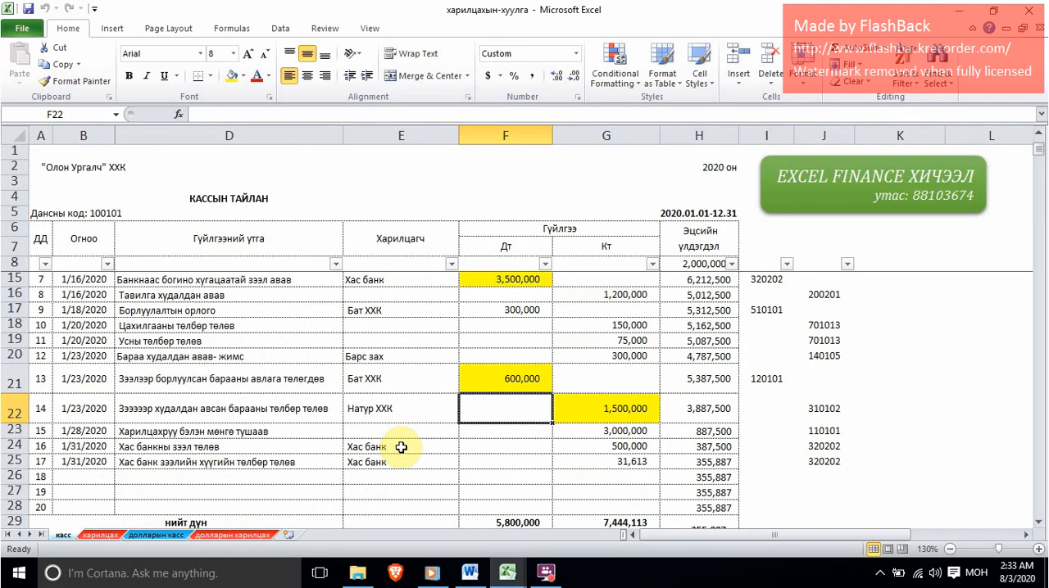
pyautogui.scroll(2, 400, 448)
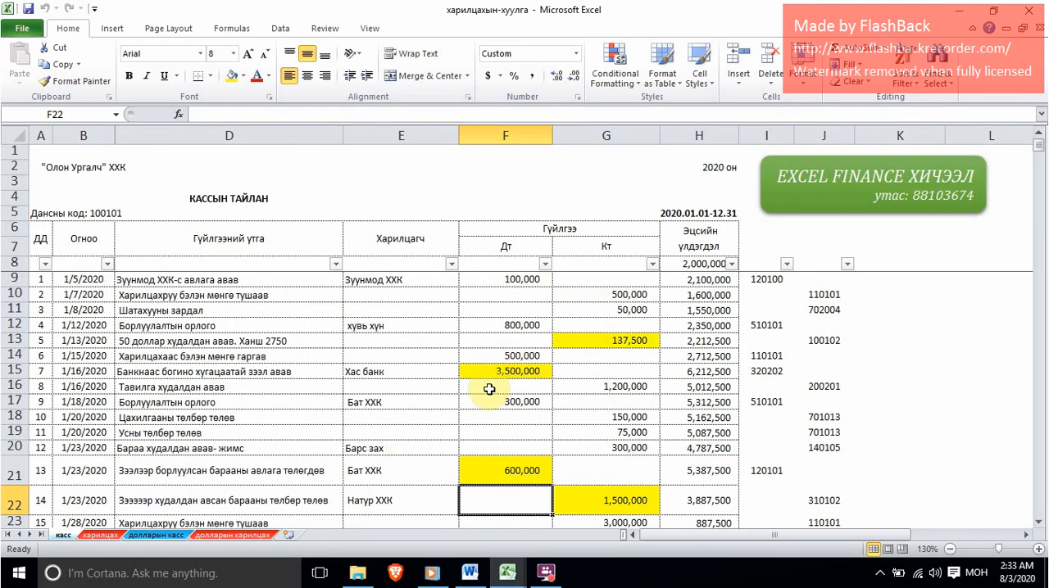
pyautogui.click(508, 463)
pyautogui.click(516, 371)
pyautogui.scroll(-1, 525, 402)
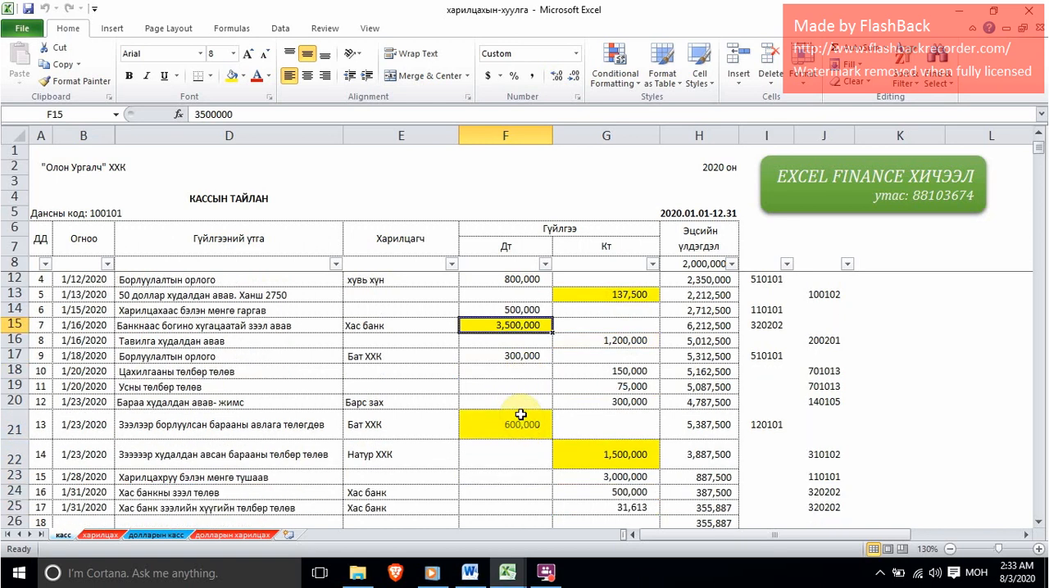
pyautogui.click(589, 295)
pyautogui.click(510, 327)
pyautogui.click(522, 426)
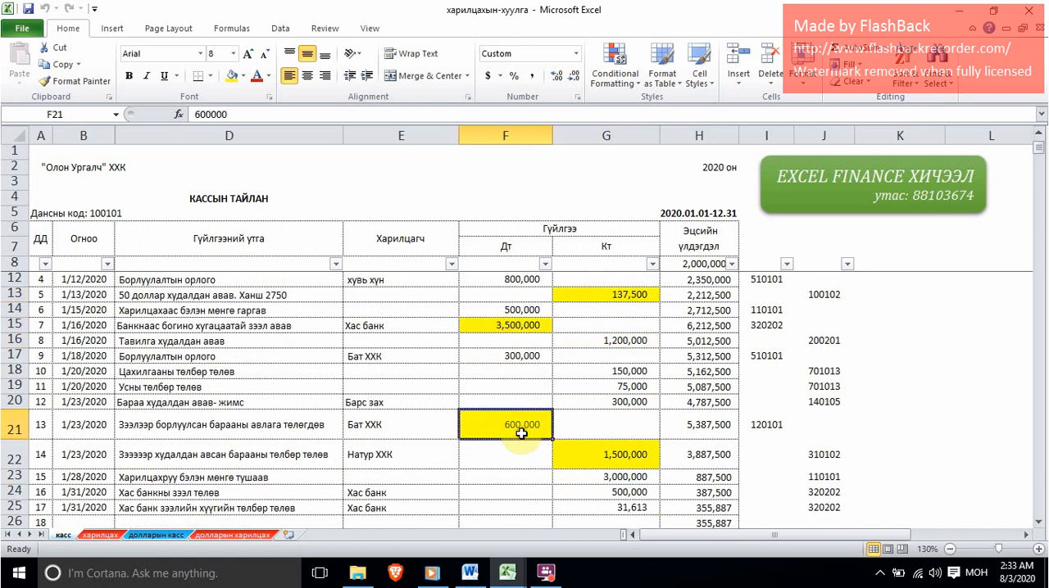
pyautogui.click(585, 442)
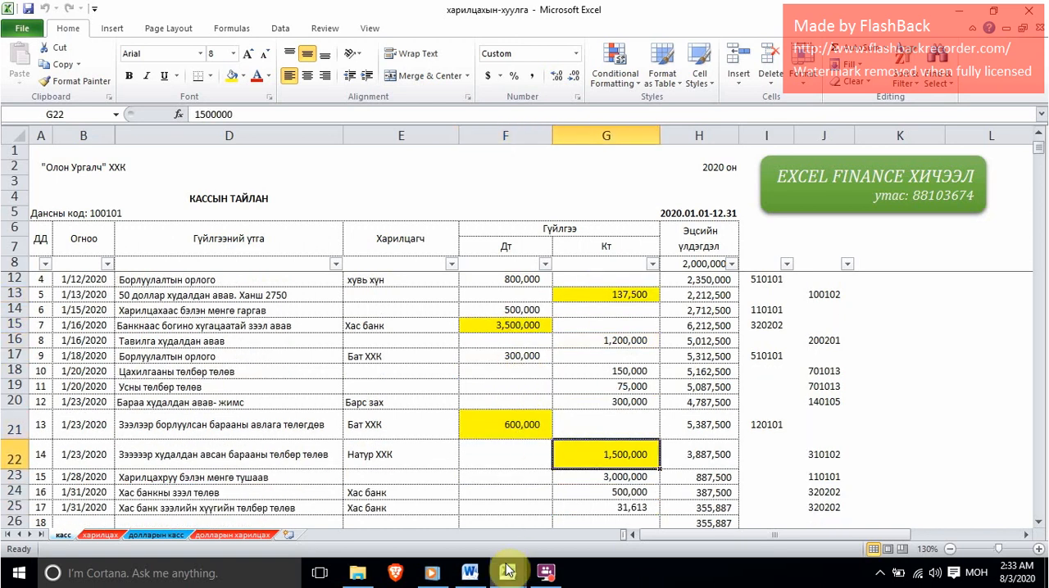